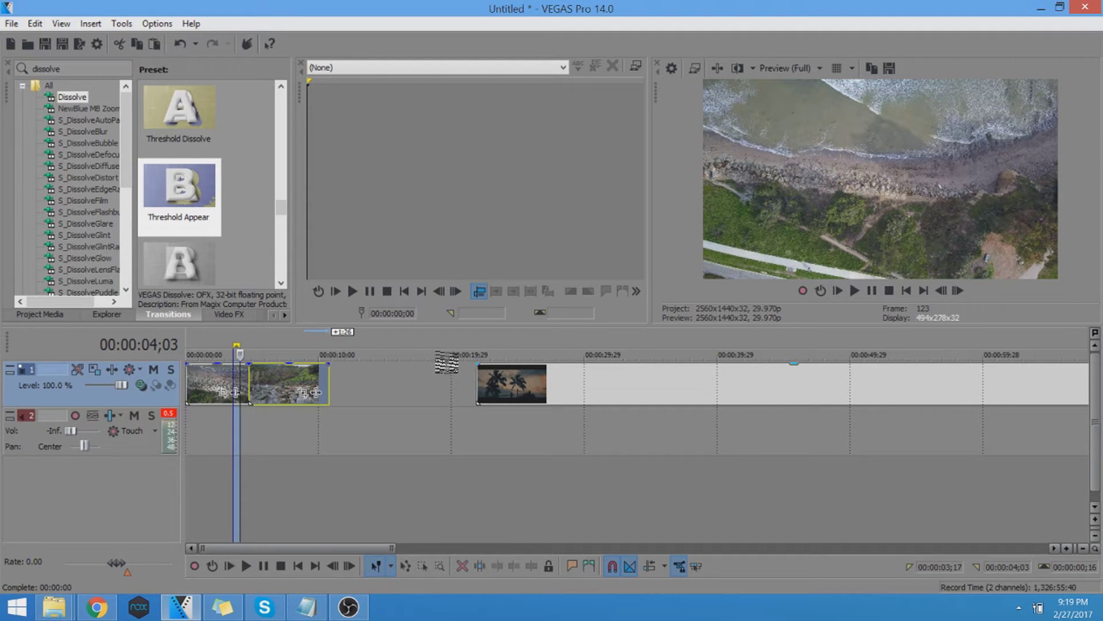
Nudge the palm-tree sunset clip slightly earlier on track 1
left_click_drag(517, 393, 481, 397)
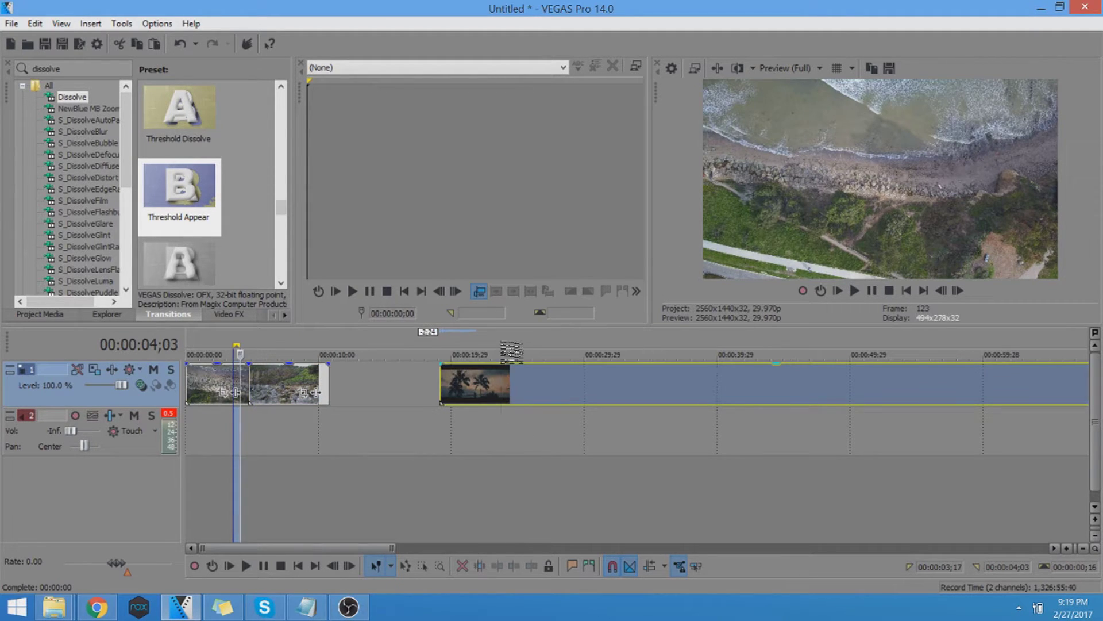
left_click(502, 352)
scroll(489, 419, "down", 3)
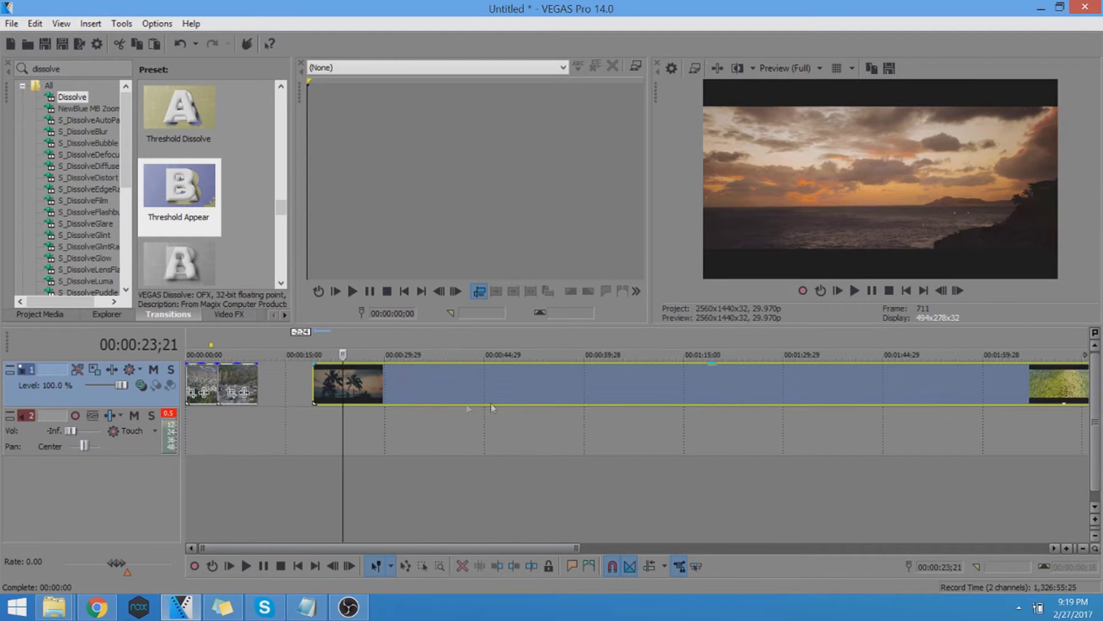
scroll(580, 349, "down", 2)
scroll(396, 351, "down", 1)
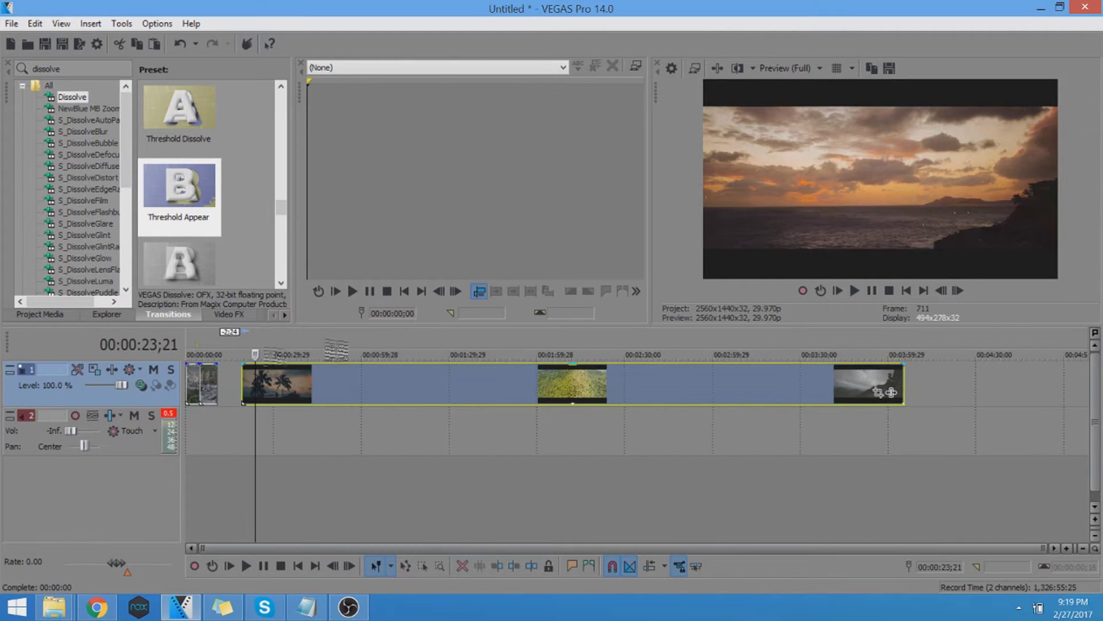
scroll(276, 357, "up", 1)
scroll(264, 413, "up", 4)
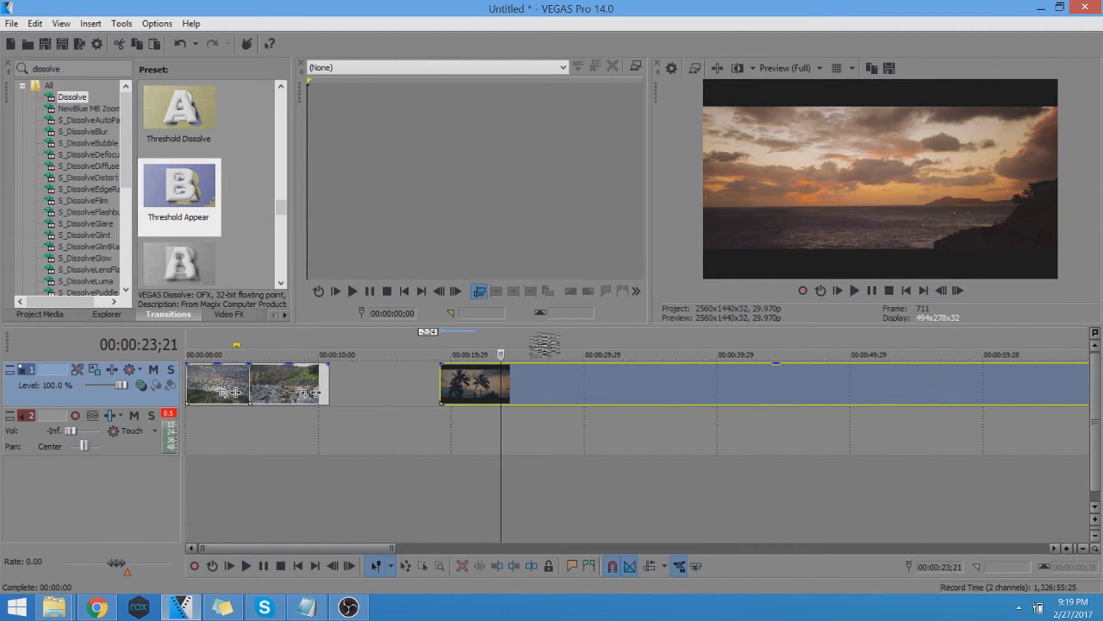
left_click_drag(506, 387, 496, 387)
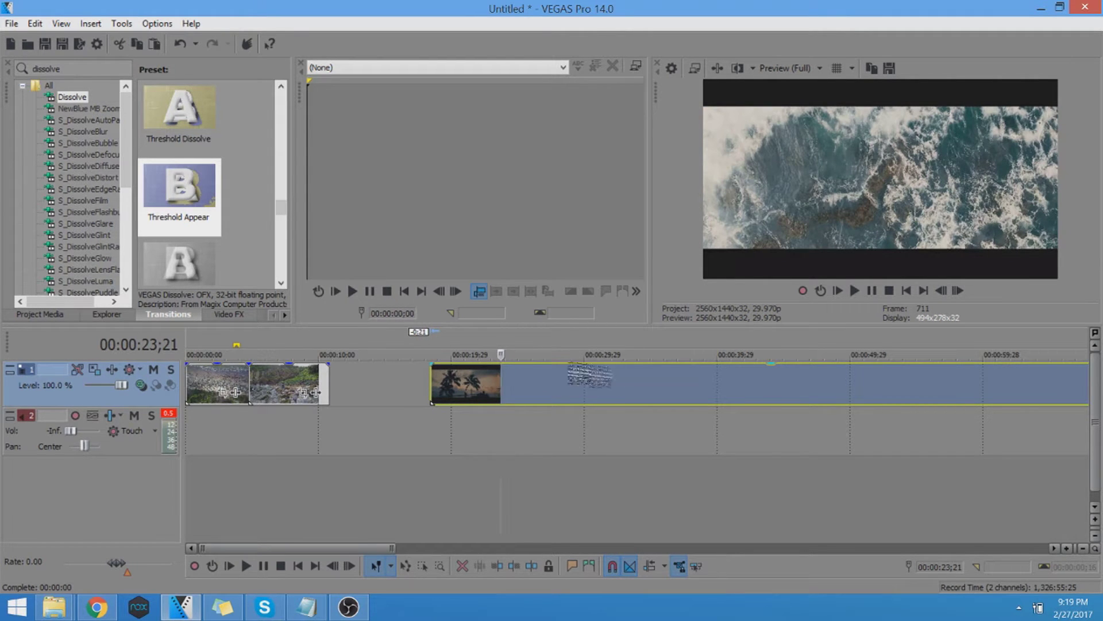
left_click(431, 349)
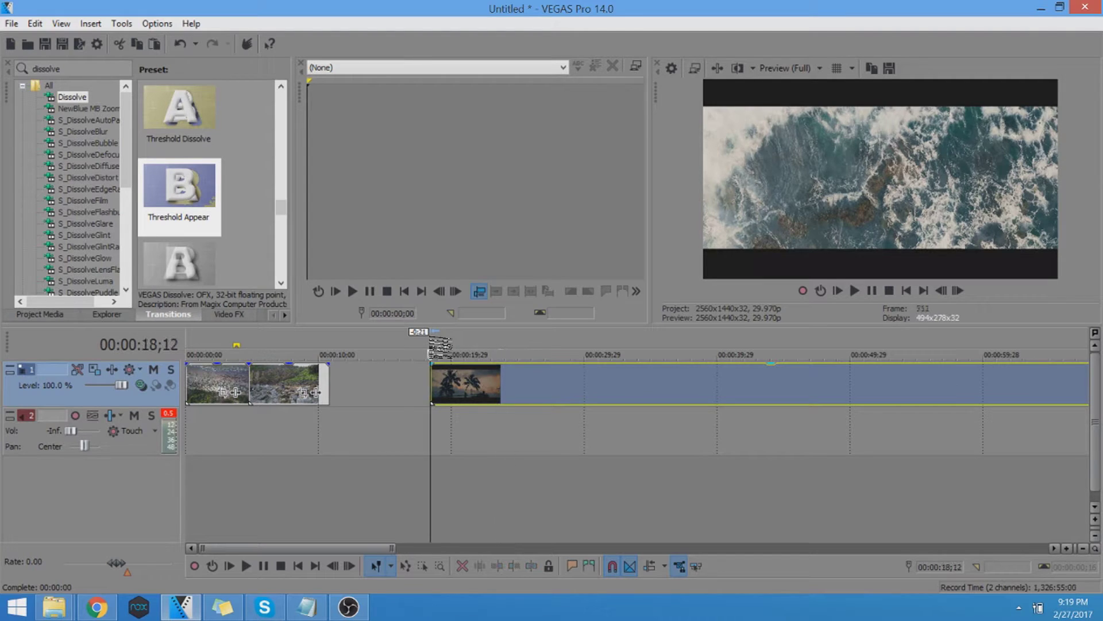
scroll(544, 376, "up", 3)
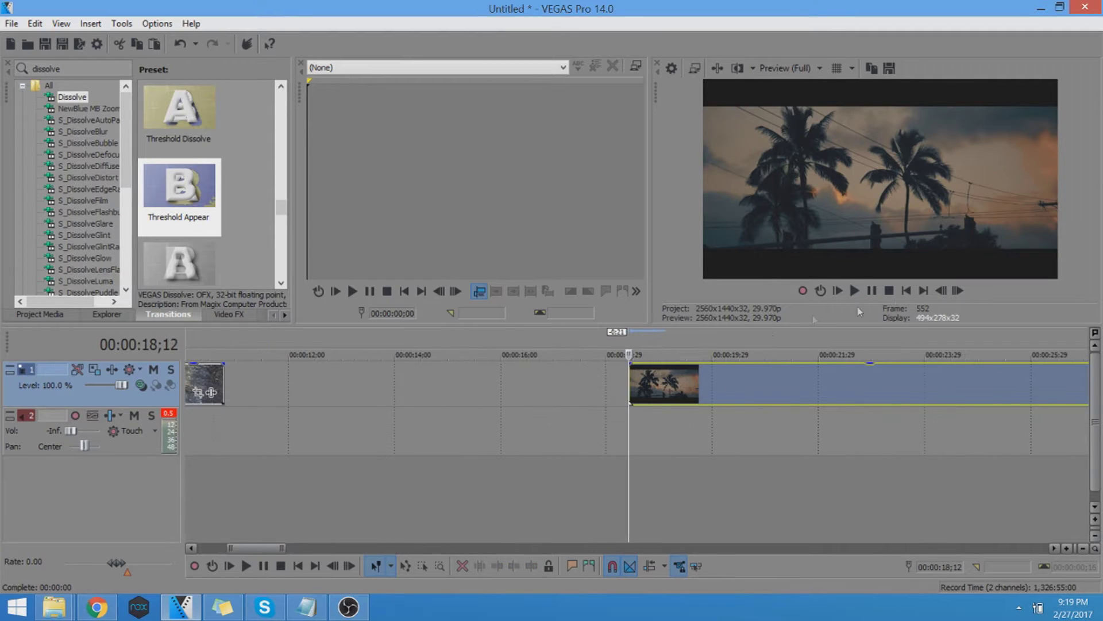
Step forward two frames and mark a short time range at the sunset clip's start
left_click(960, 292)
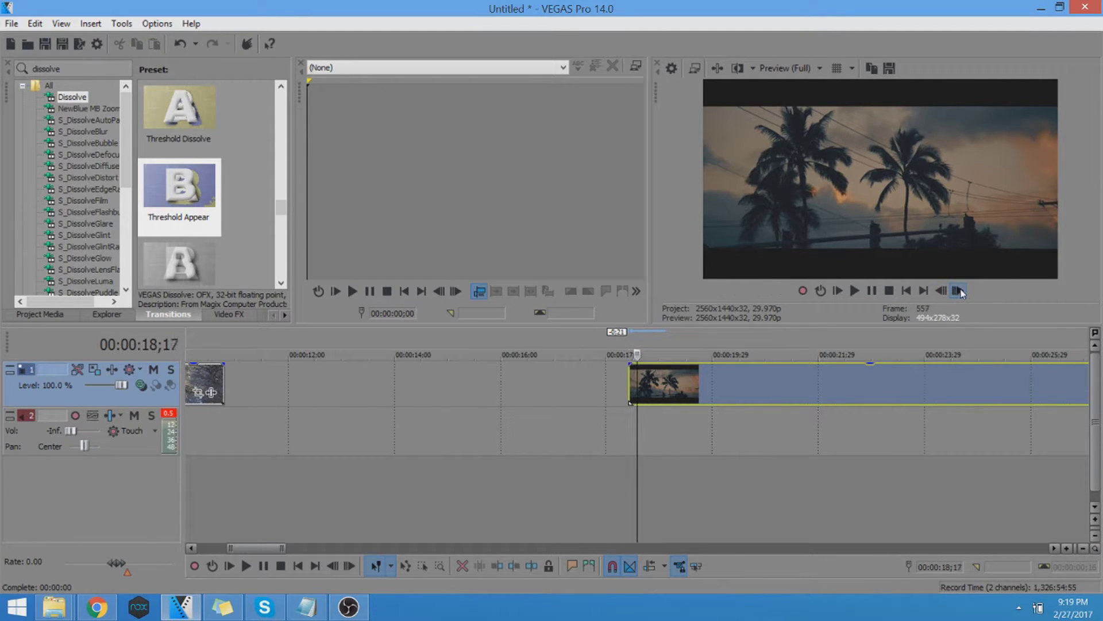
left_click(959, 292)
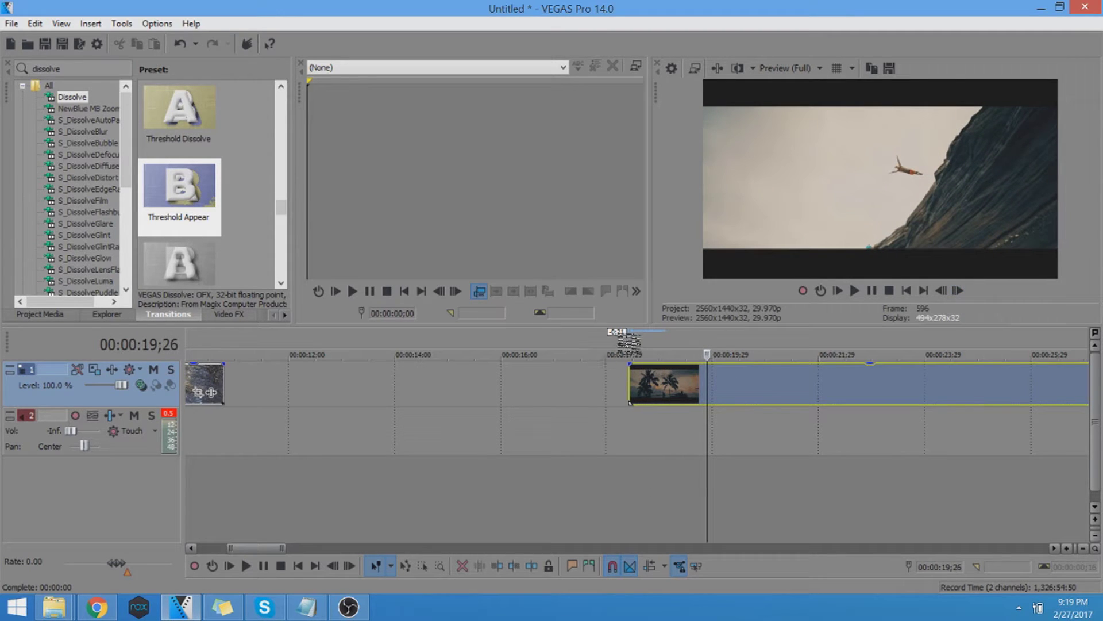
left_click_drag(619, 340, 719, 338)
left_click_drag(622, 341, 721, 335)
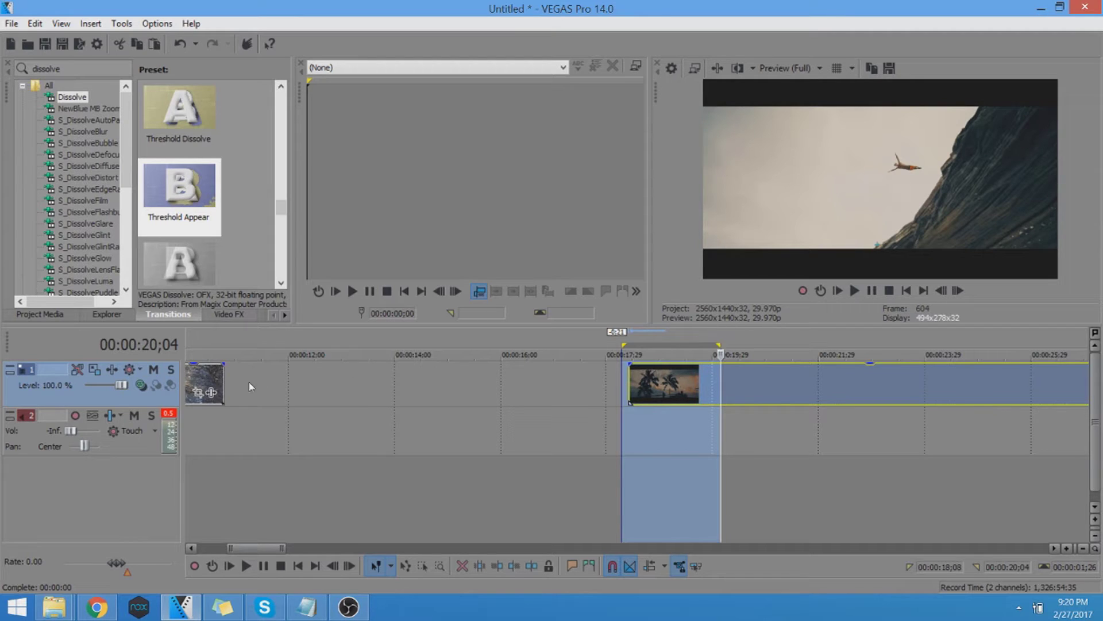
scroll(293, 371, "down", 5)
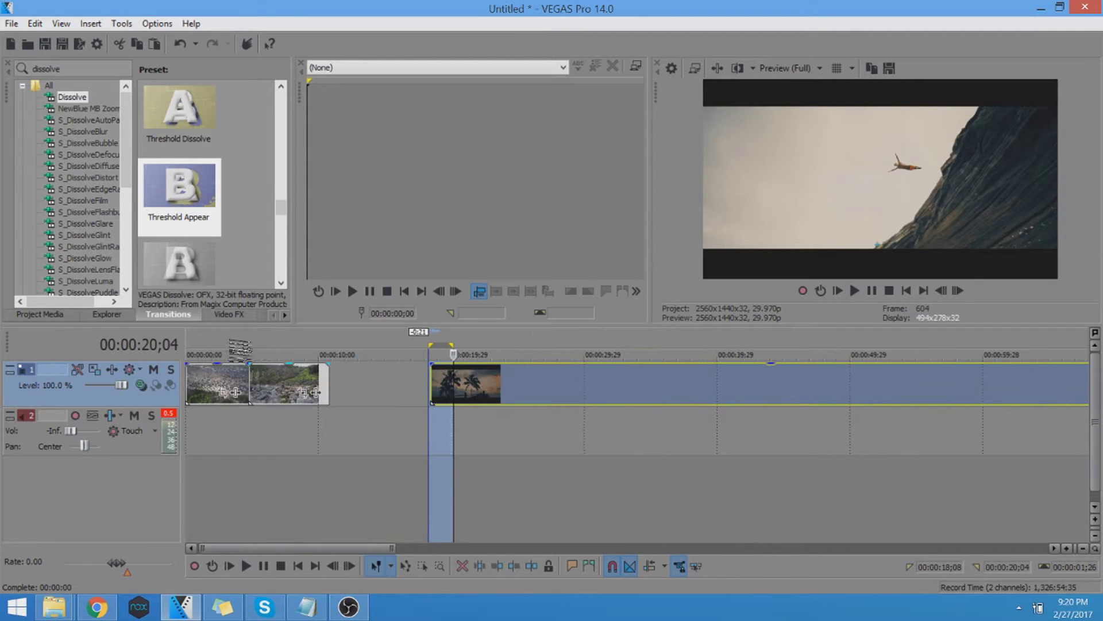
Mark a time range over the first beach clips and adjust its end
left_click(226, 352)
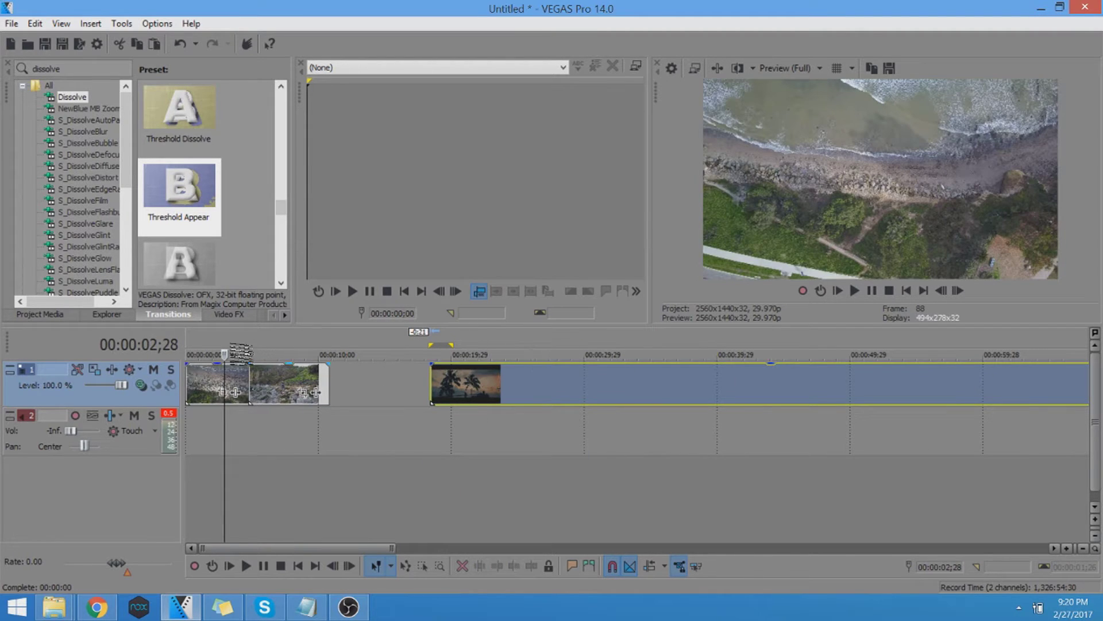
left_click_drag(225, 348, 254, 344)
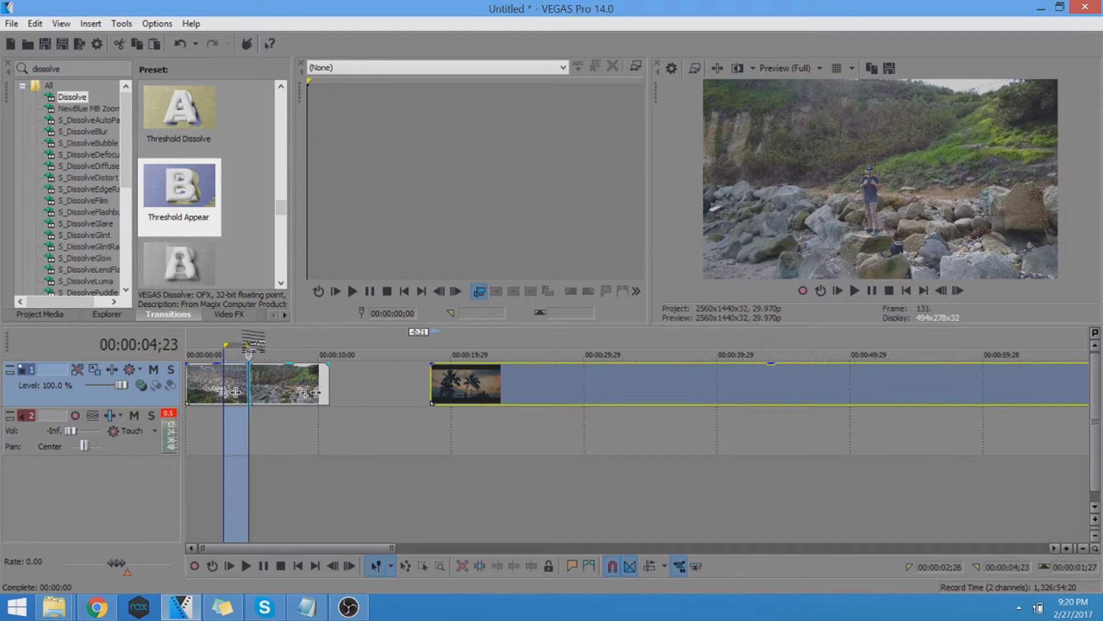
left_click_drag(252, 343, 293, 344)
Put the cursor at 00:00:03;10 and slide the later clips left into a crossfade overlap
left_click(234, 349)
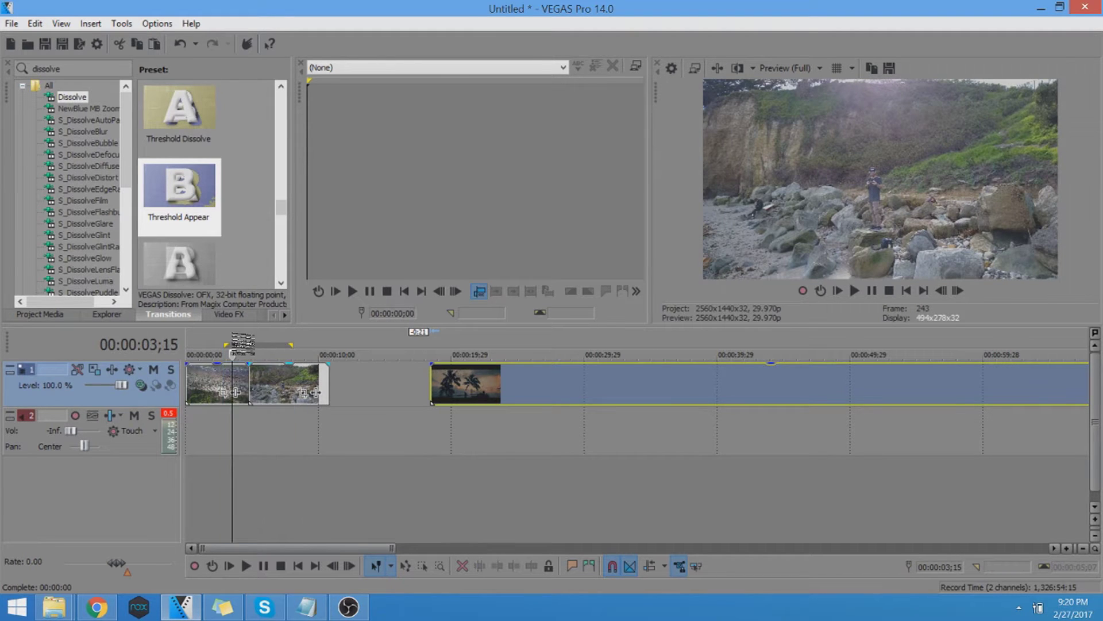
scroll(236, 345, "up", 3)
left_click(362, 348)
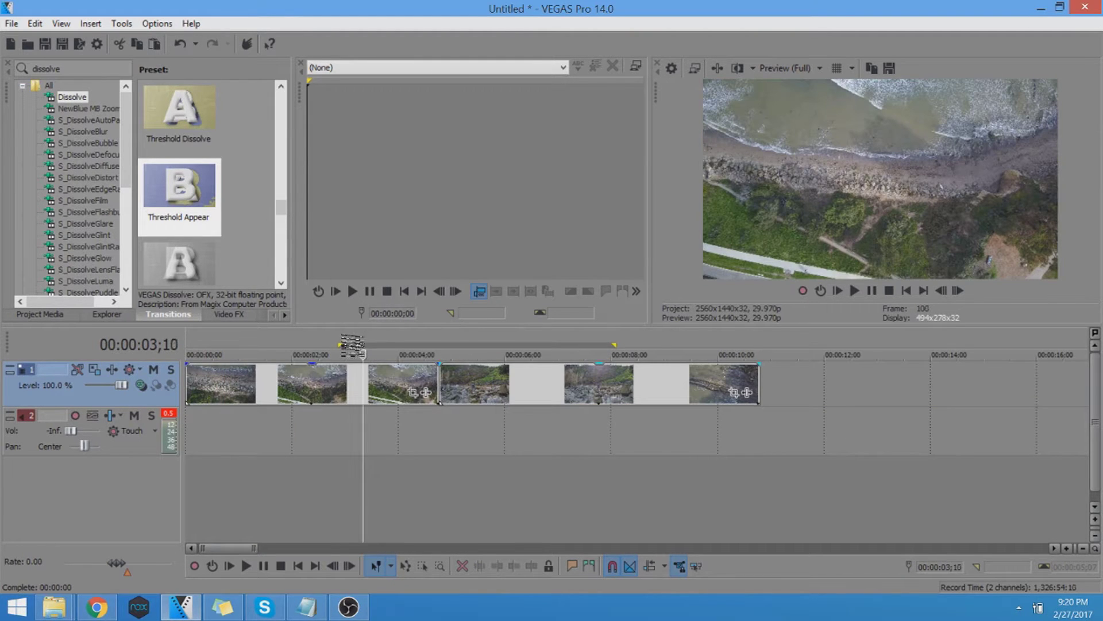
left_click_drag(596, 377, 509, 385)
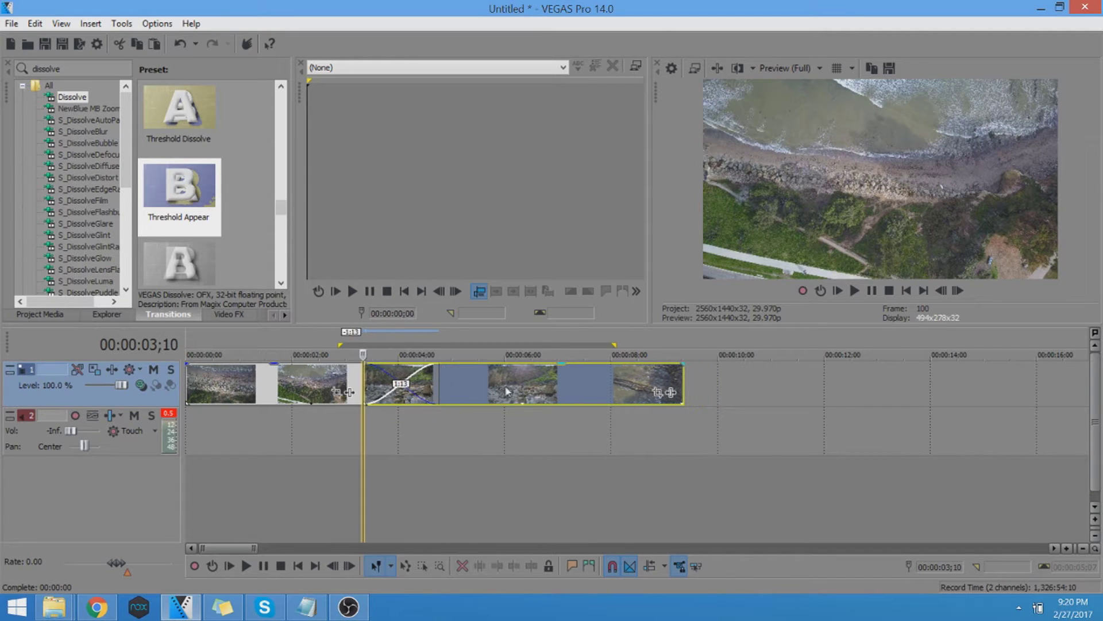
left_click_drag(510, 386, 503, 388)
scroll(499, 390, "down", 2)
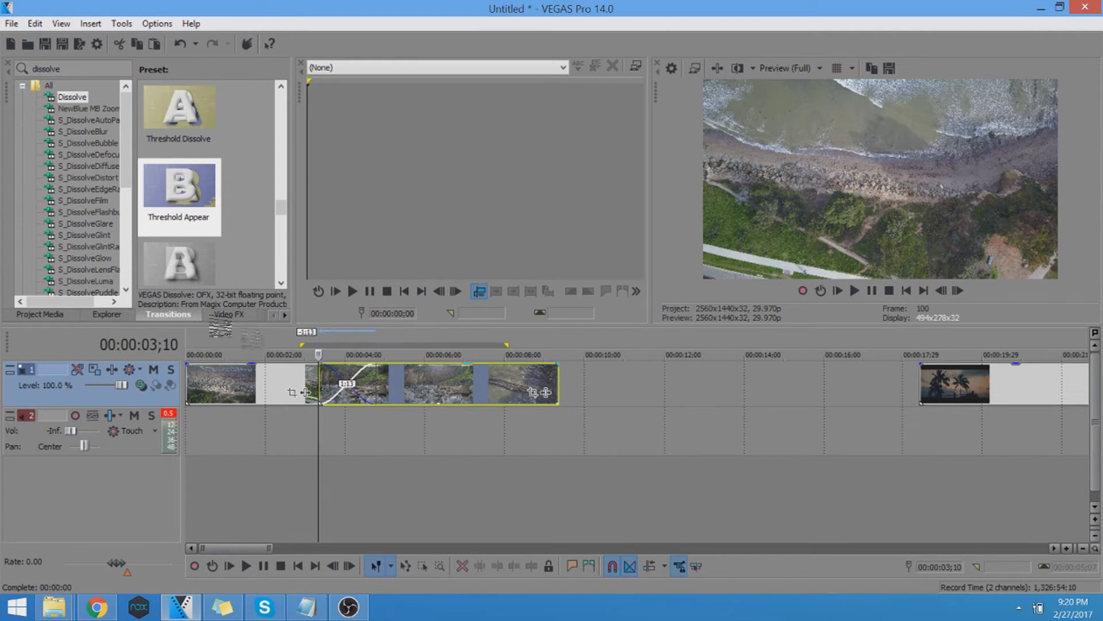
left_click(117, 317)
Search the transitions for 'dissolve' and select the Threshold Dissolve preset
left_click(158, 317)
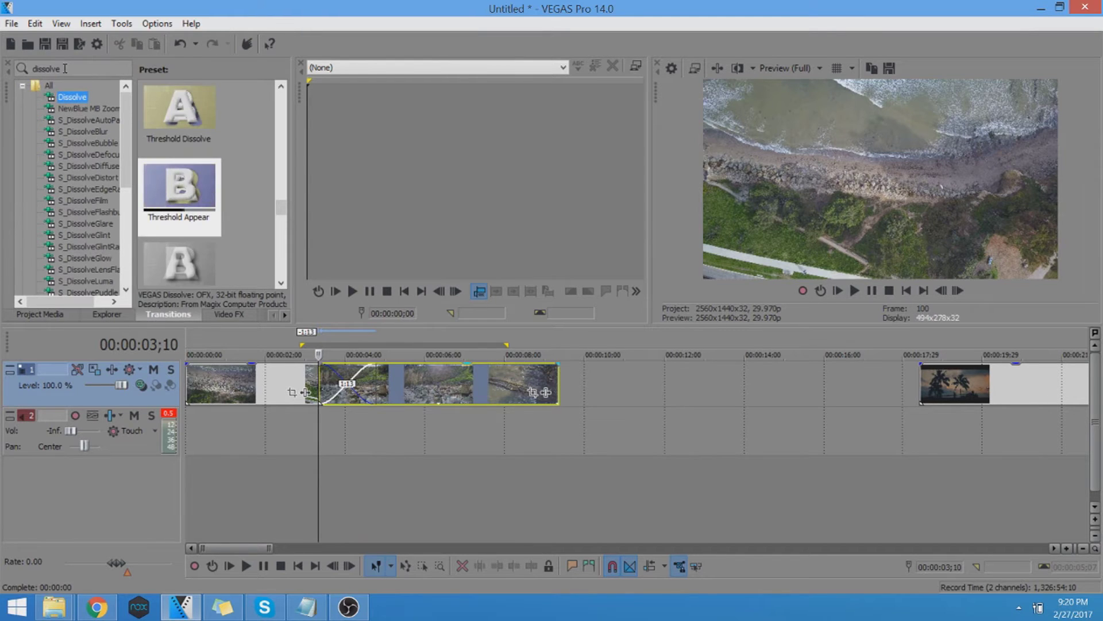
left_click(86, 69)
key("BackSpace")
type("dissol")
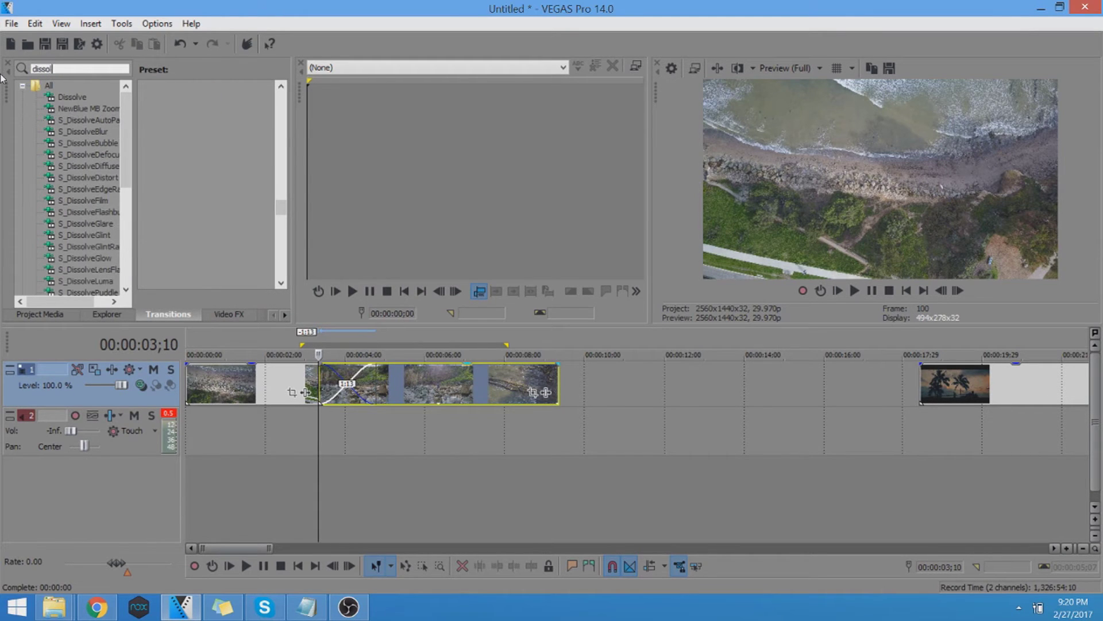
left_click(63, 100)
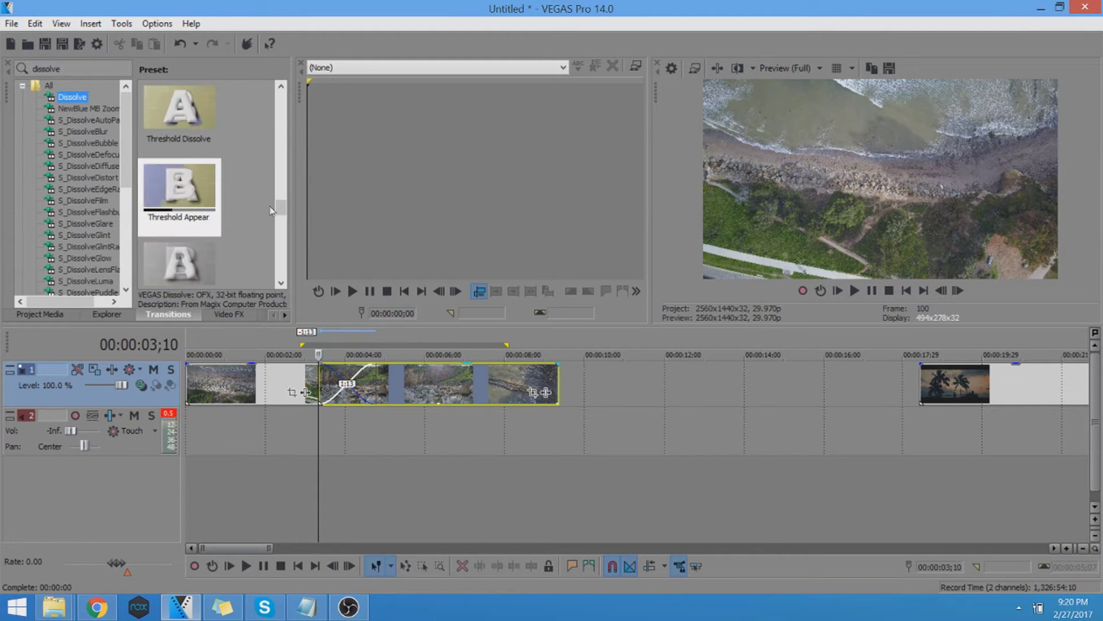
left_click_drag(281, 200, 279, 184)
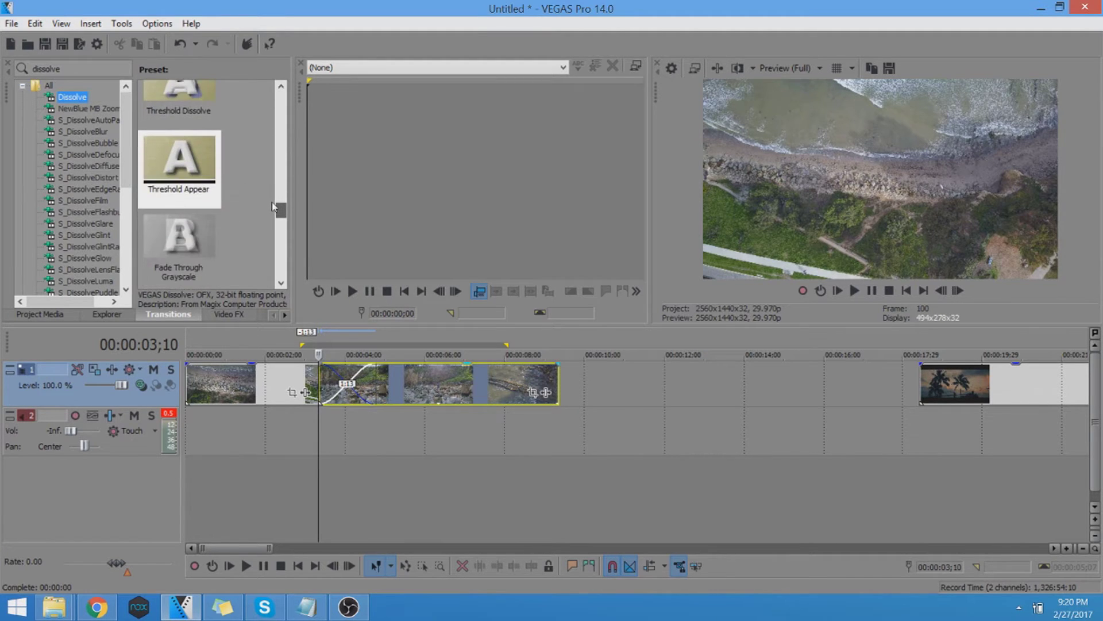
left_click_drag(280, 184, 281, 208)
left_click(166, 106)
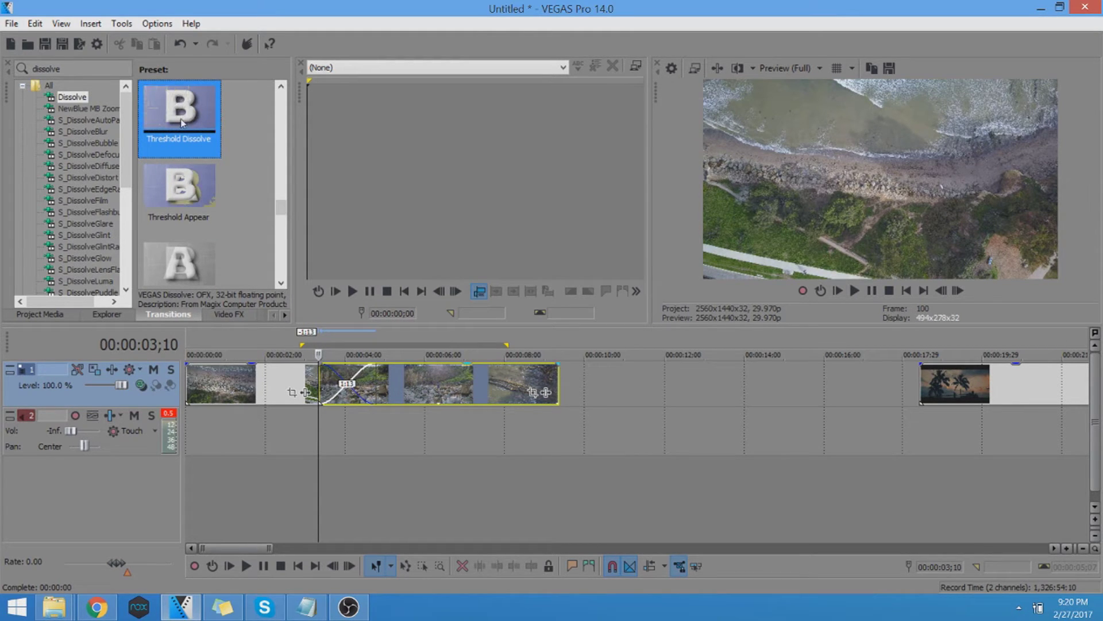
Drop Threshold Dissolve onto the clip overlap, mark its span, and close its settings window
mouse_move(197, 118)
left_mouse_down()
mouse_move(360, 387)
mouse_move(346, 382)
left_mouse_up()
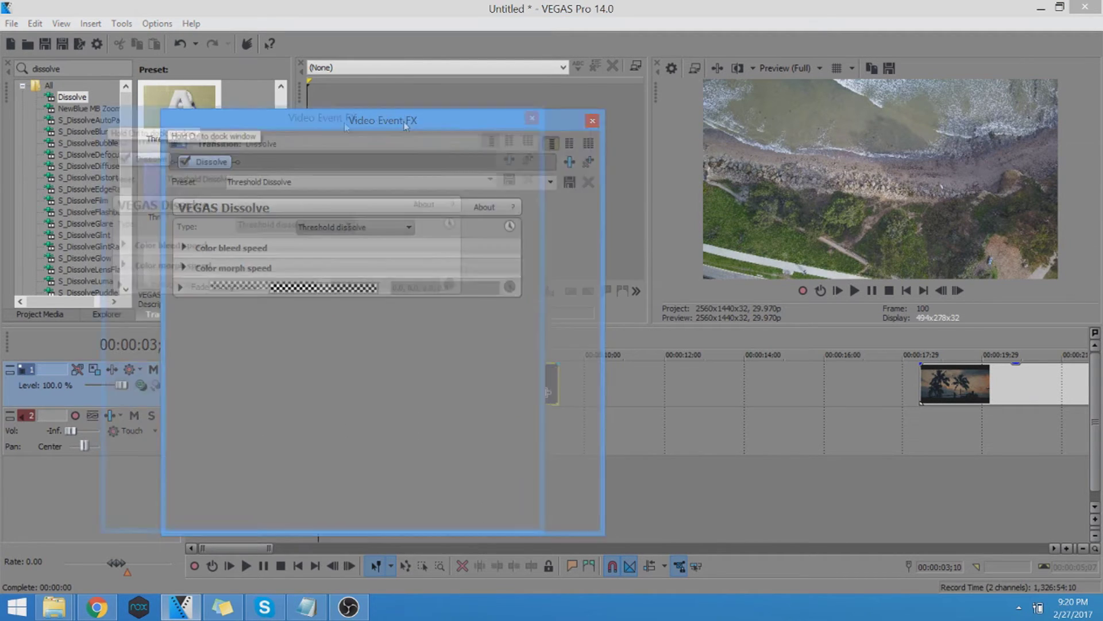
left_click_drag(445, 120, 86, 200)
left_click_drag(323, 345, 343, 337)
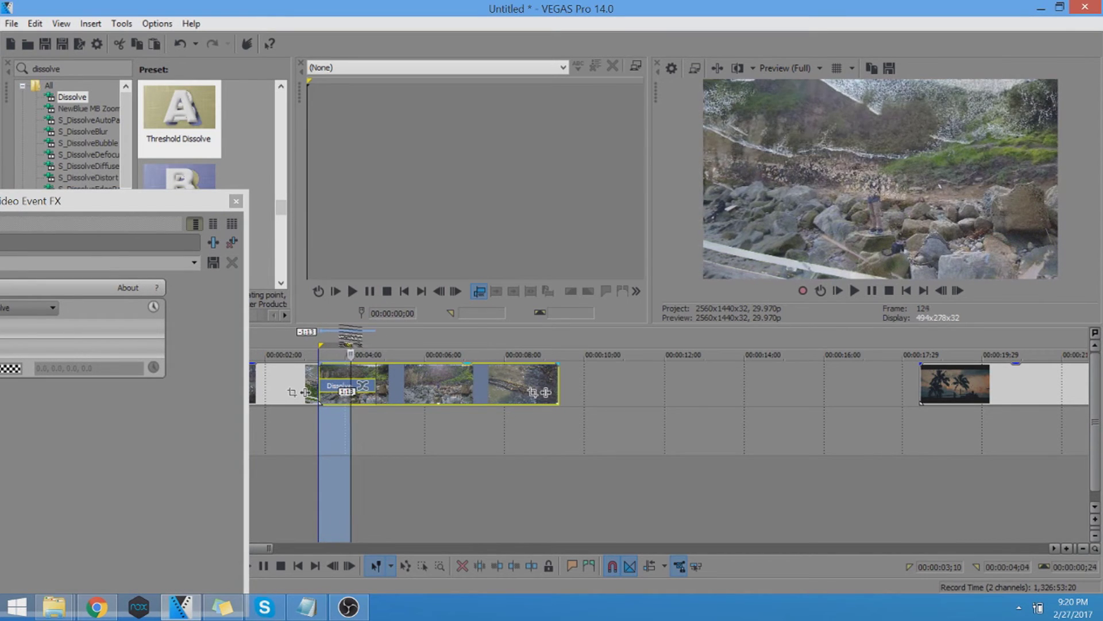
left_click_drag(343, 337, 376, 343)
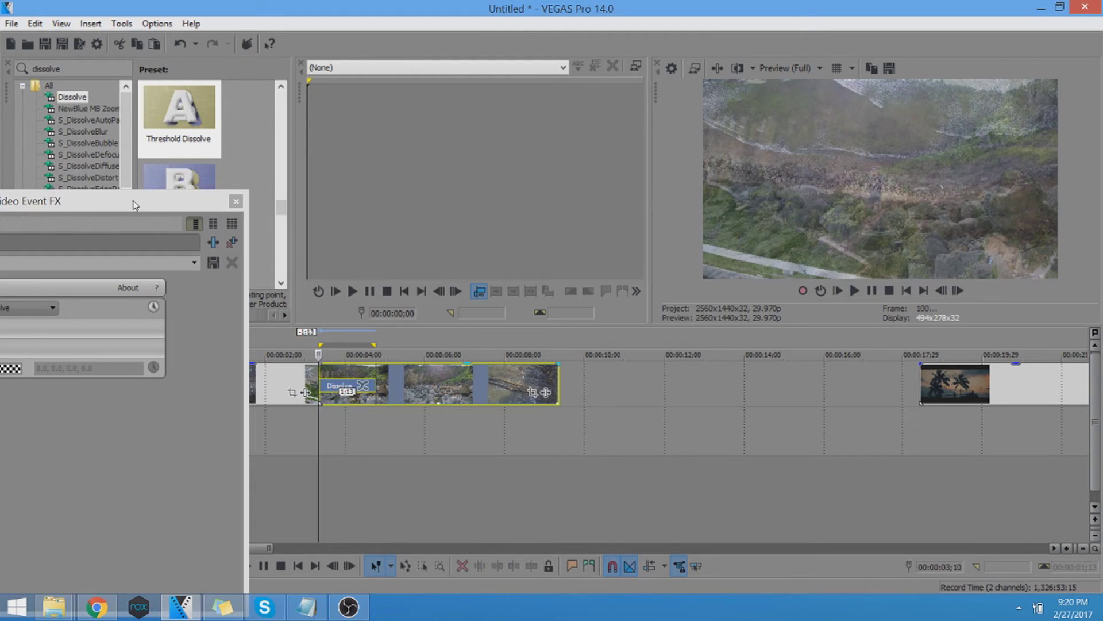
left_click_drag(131, 204, 704, 106)
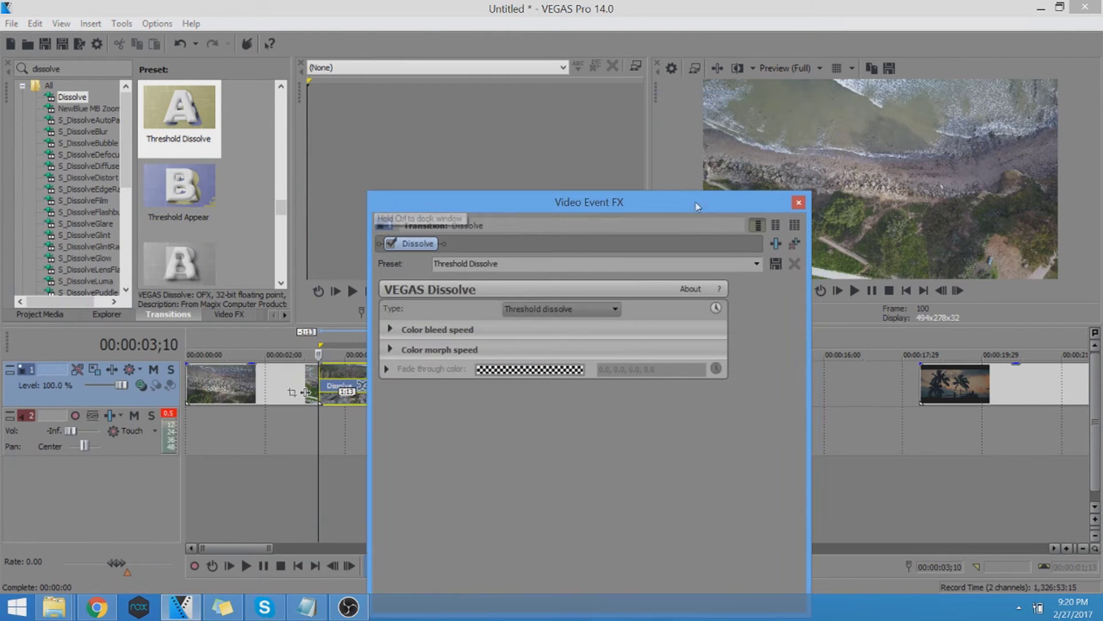
left_click_drag(704, 106, 667, 222)
left_click(770, 219)
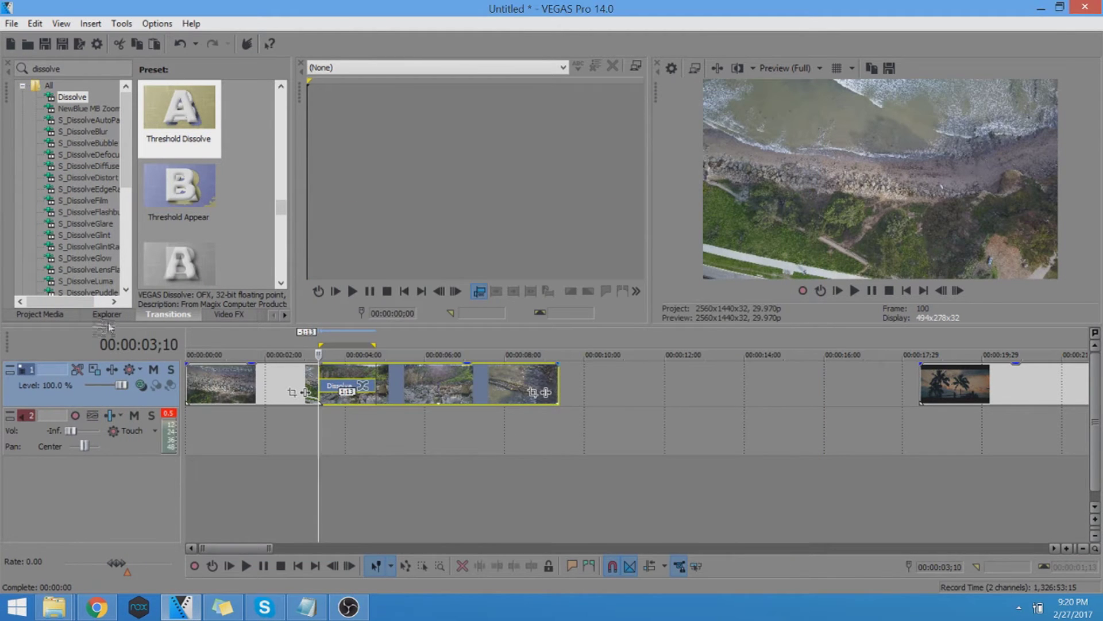
Drag the Gaussian Blur (Default) preset onto the aerial clip after the transition
left_click(228, 314)
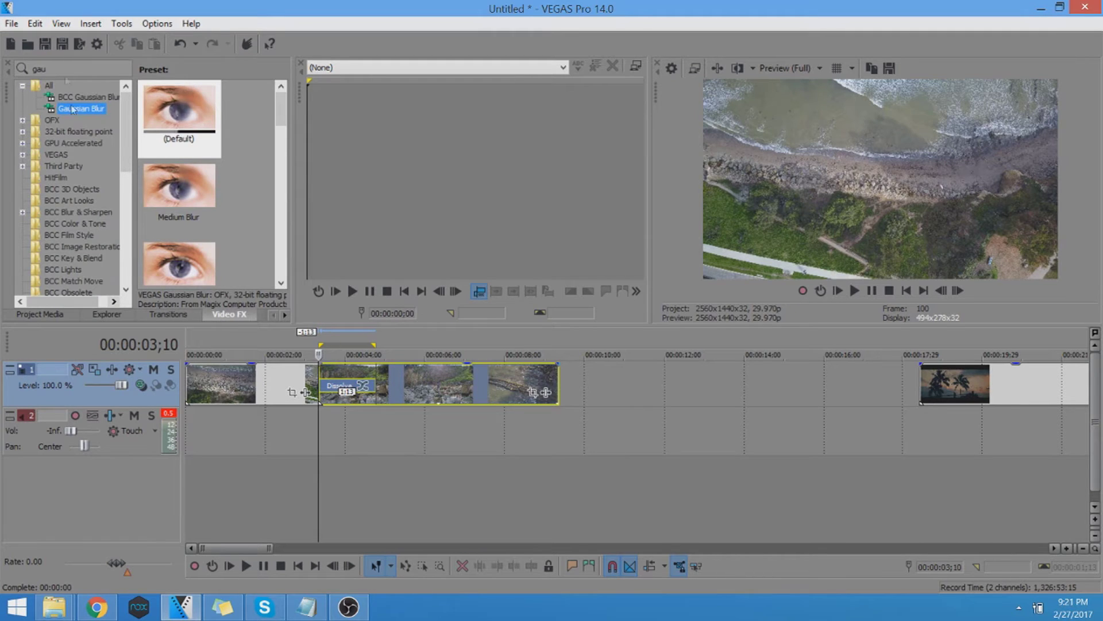
left_click_drag(200, 117, 257, 178)
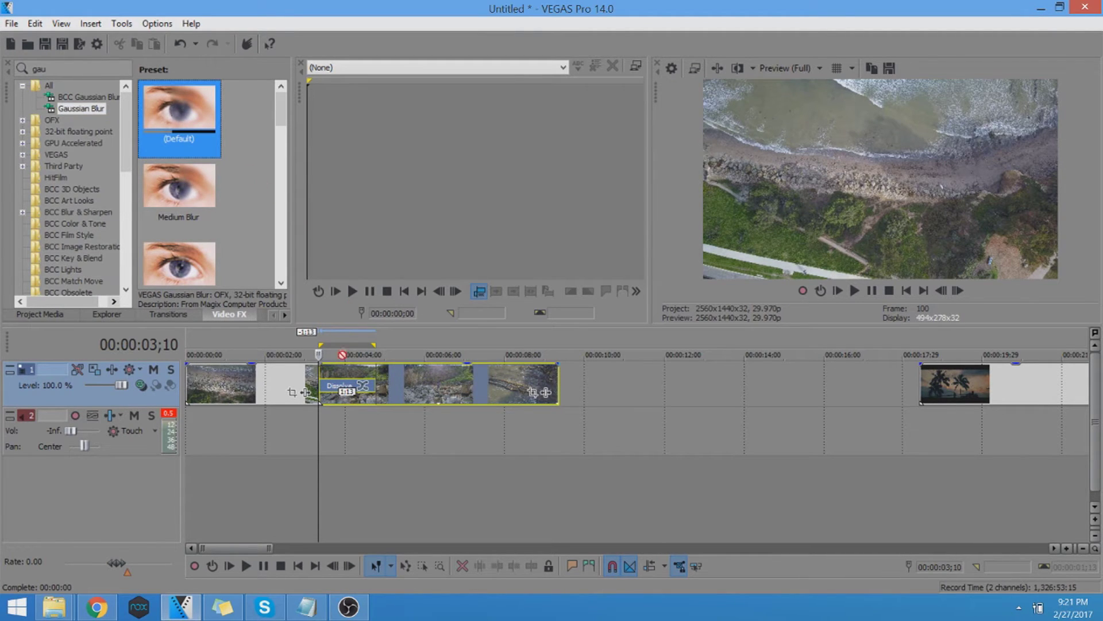
left_click_drag(533, 392, 332, 372)
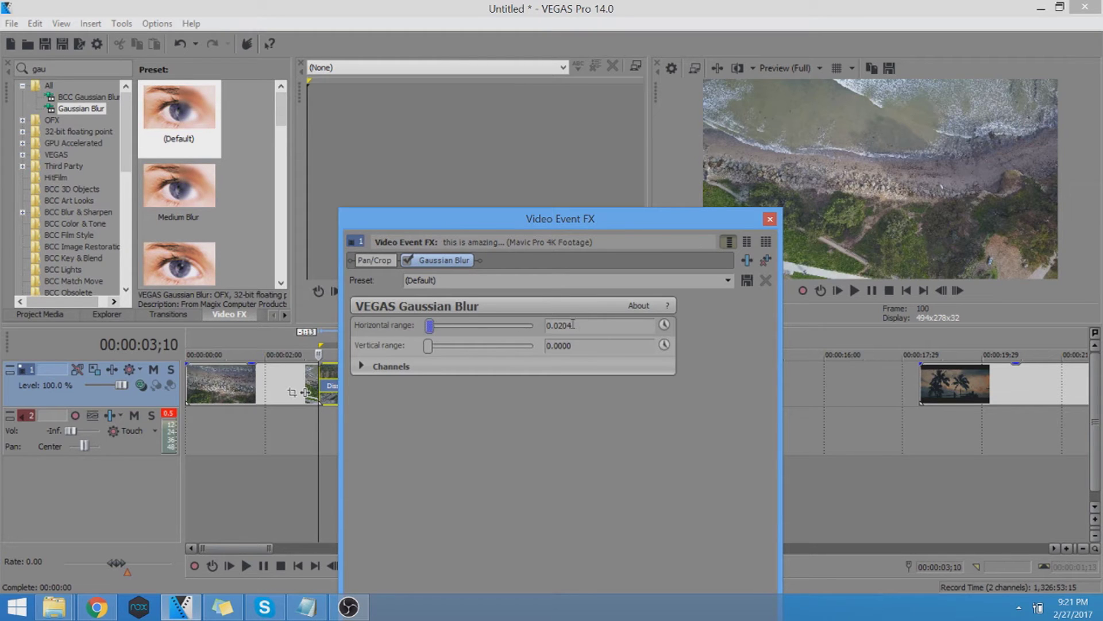
Enable blur keyframe animation and move the cursor to 00:00:03;23 in the transition
left_click(664, 325)
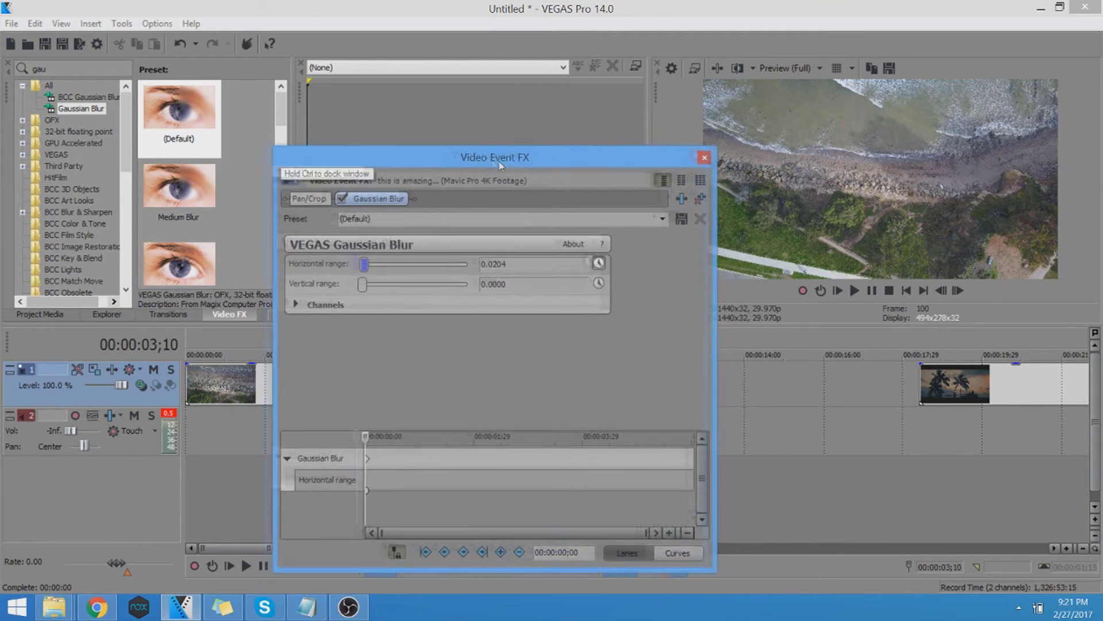
left_click_drag(561, 218, 454, 149)
left_click(959, 290)
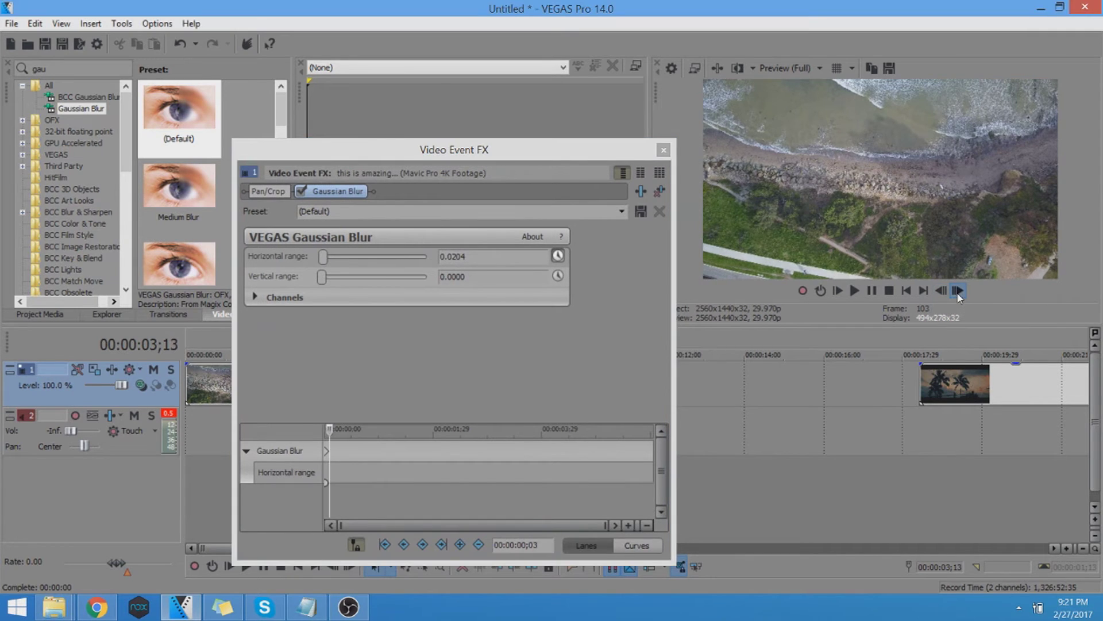
left_click(958, 291)
left_click(959, 290)
left_click(959, 291)
left_click(959, 291)
left_click(959, 290)
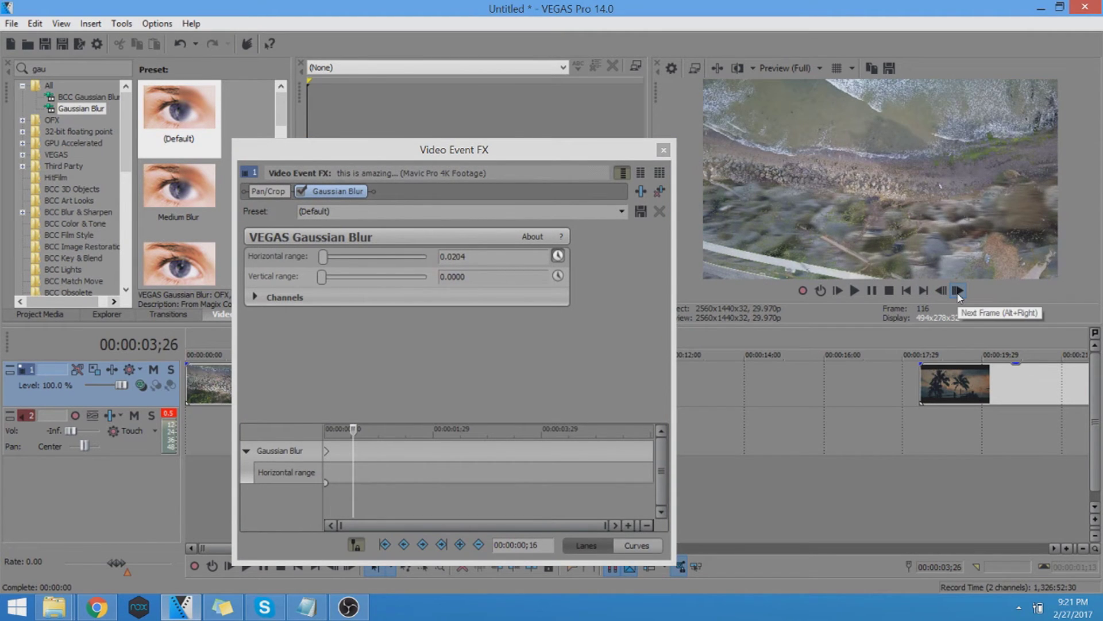
key("alt+Left")
key("alt+Left")
key("alt+Left")
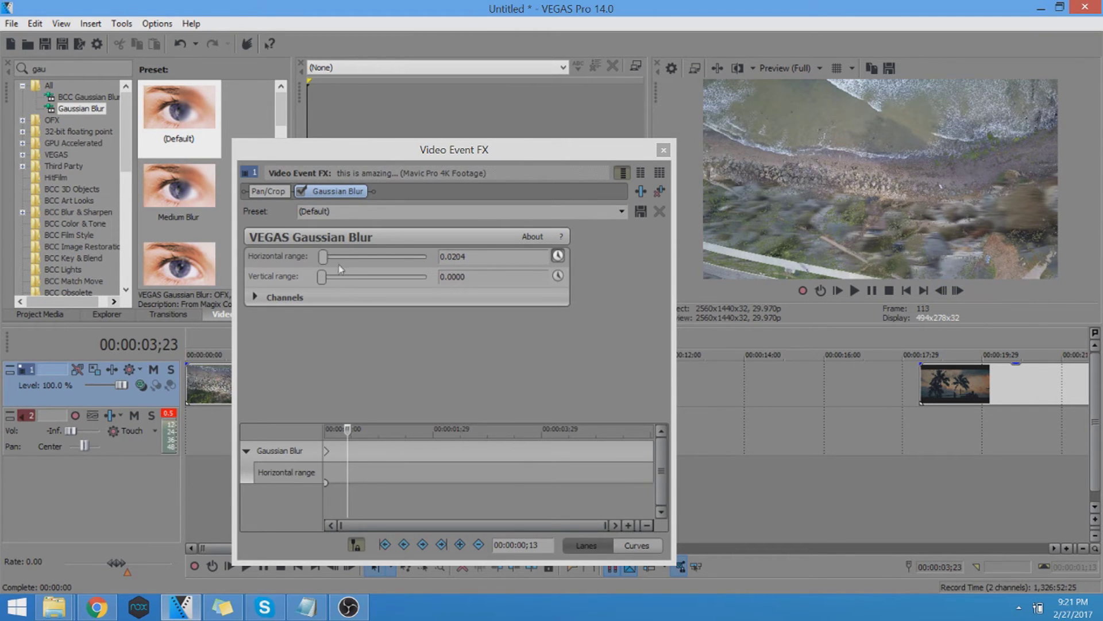
Keyframe horizontal blur range to 0.0000, close the blur window, and mark the transition span
left_click_drag(321, 260, 255, 259)
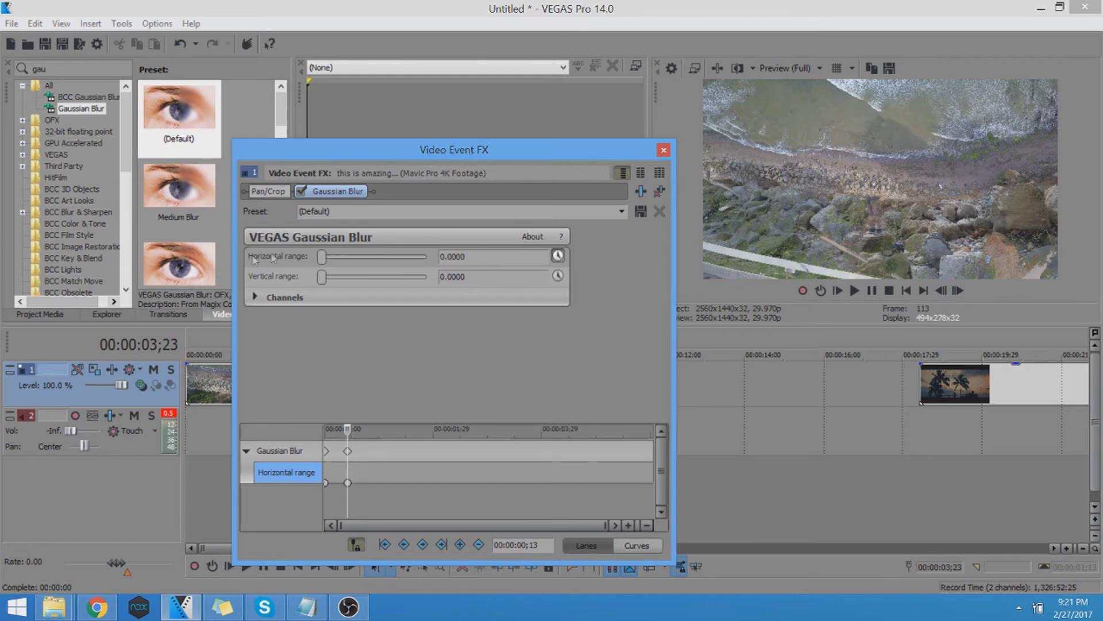
left_click(663, 151)
left_click_drag(311, 339, 397, 339)
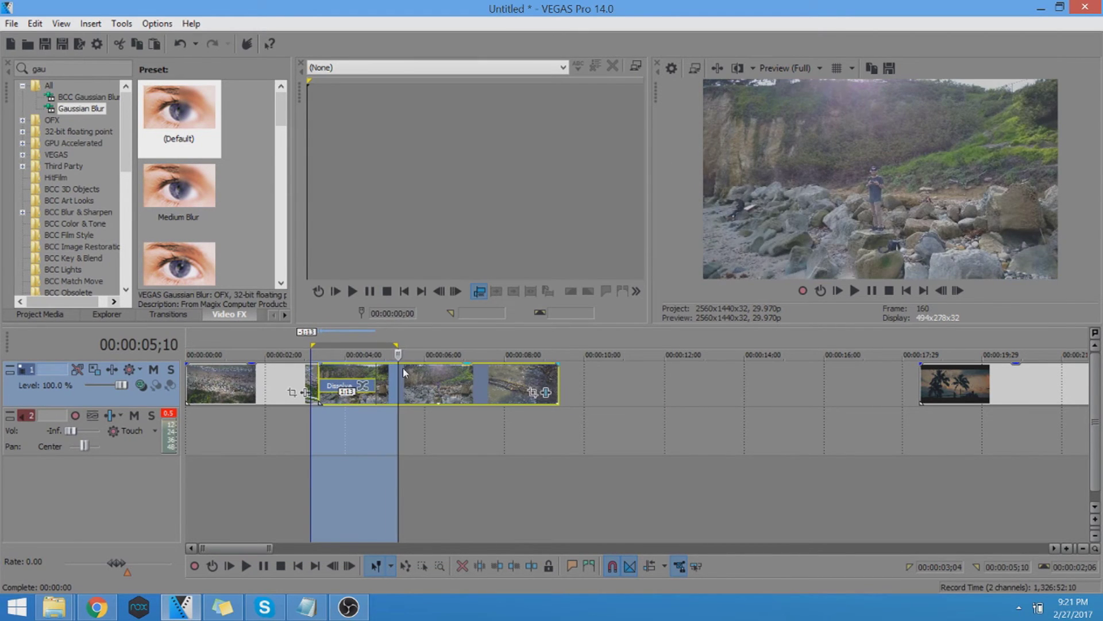
key("space")
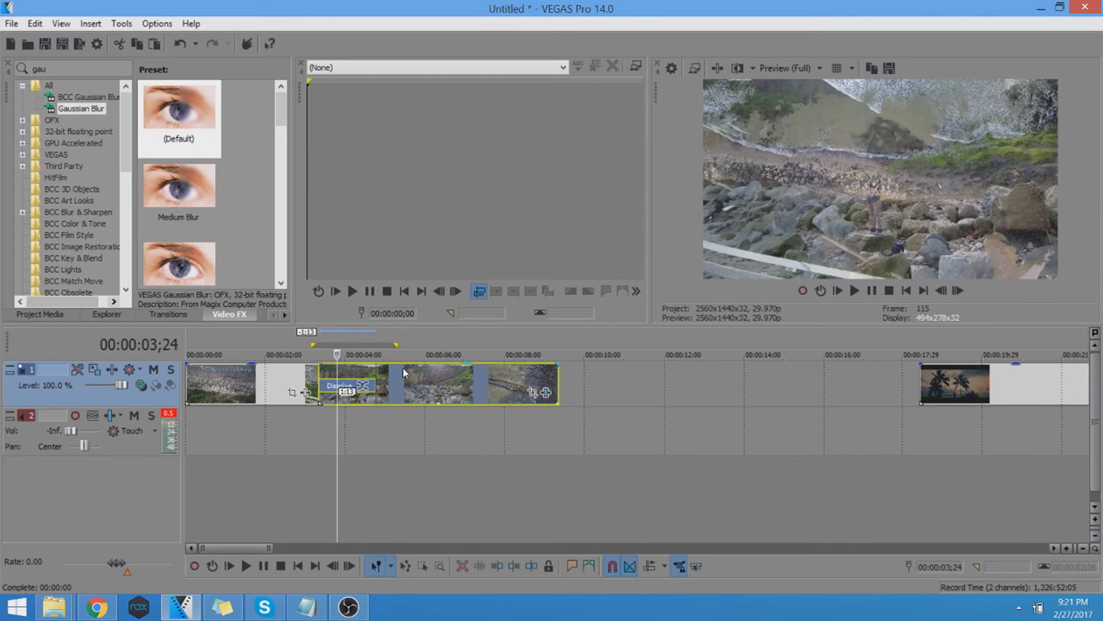
key("space")
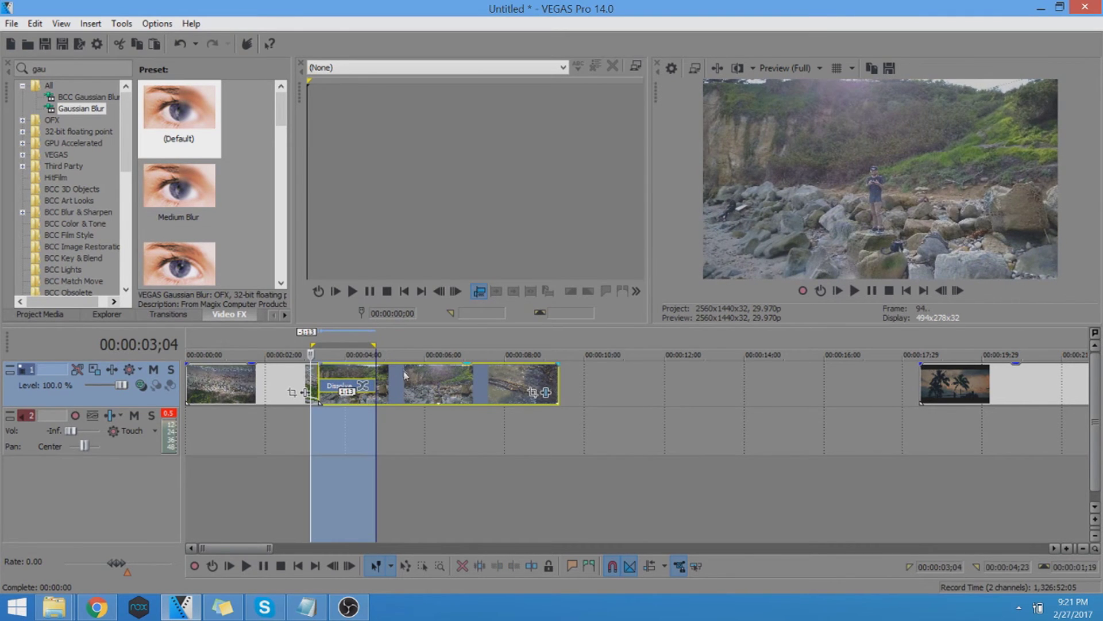
key("space")
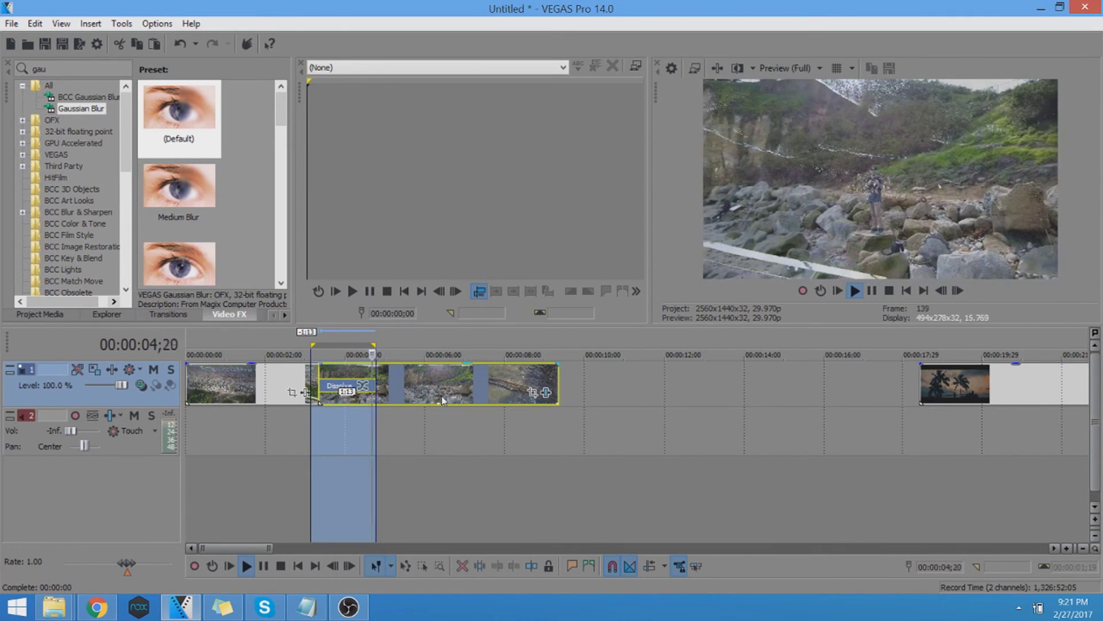
key("space")
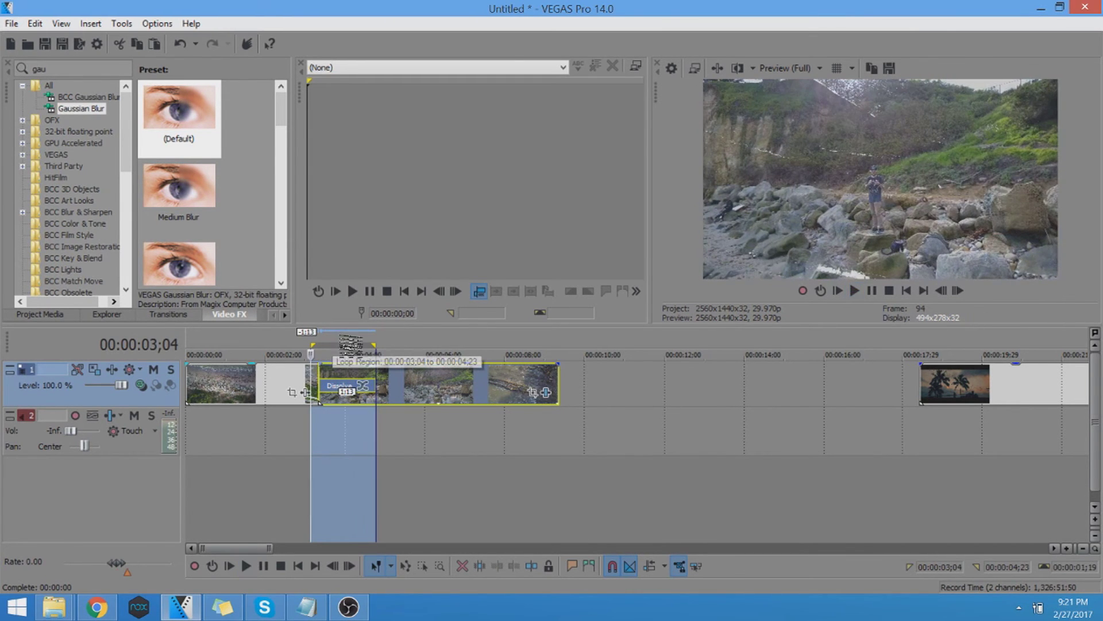
scroll(627, 430, "up", 3)
scroll(647, 348, "down", 3)
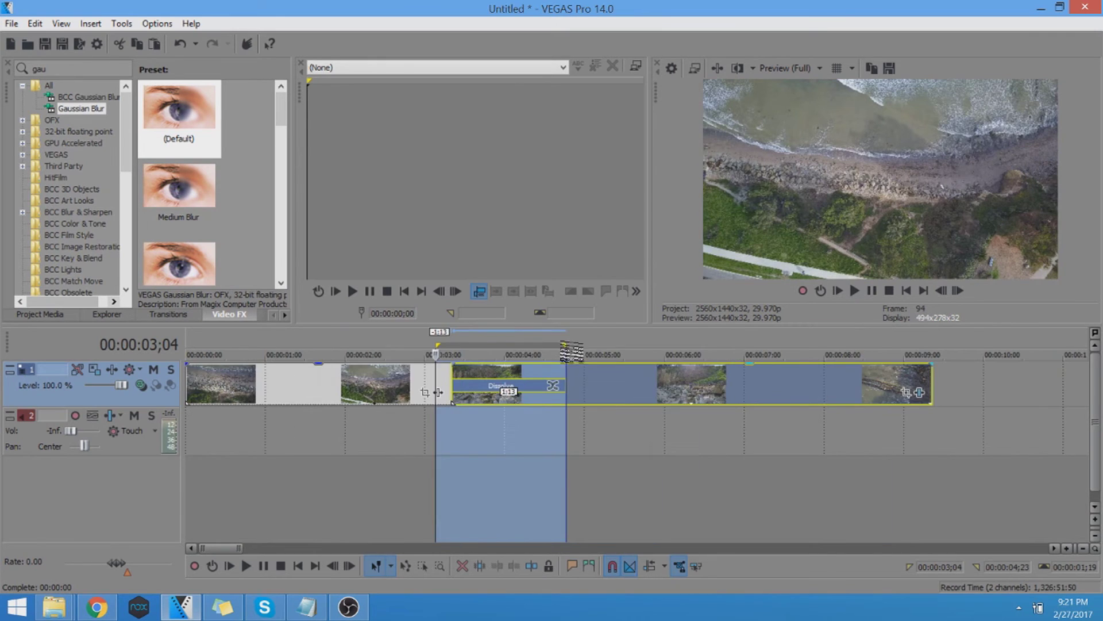
scroll(517, 346, "down", 2)
Mark an eight-frame loop region from 00:00:03;10 to 00:00:03;18
left_click_drag(675, 349, 687, 349)
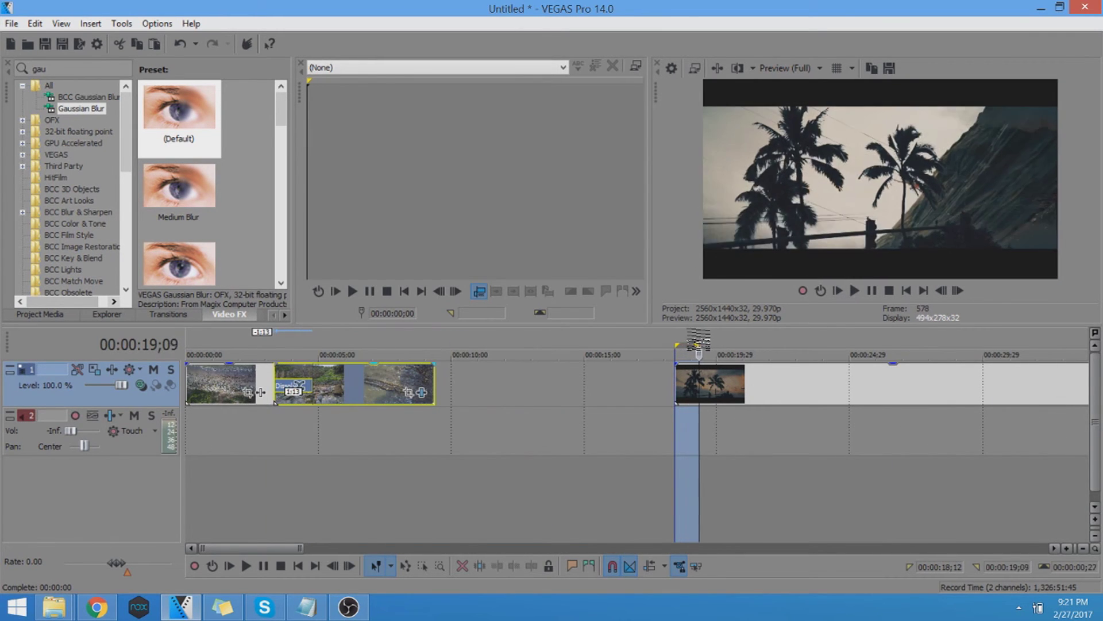
left_click_drag(687, 349, 709, 349)
left_click_drag(275, 349, 292, 347)
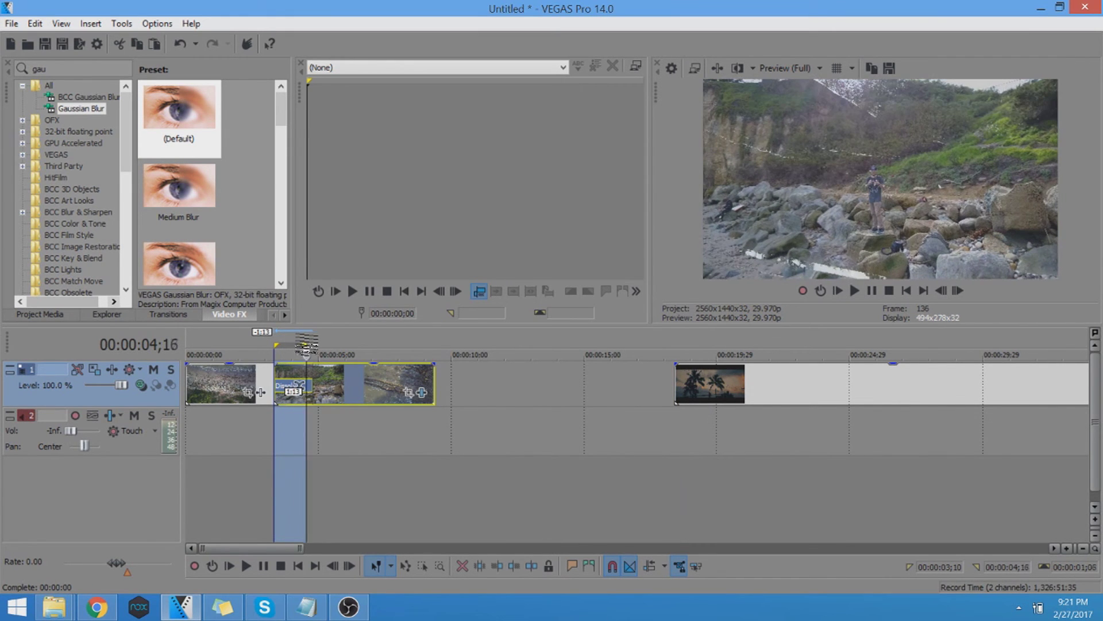
scroll(291, 347, "up", 4)
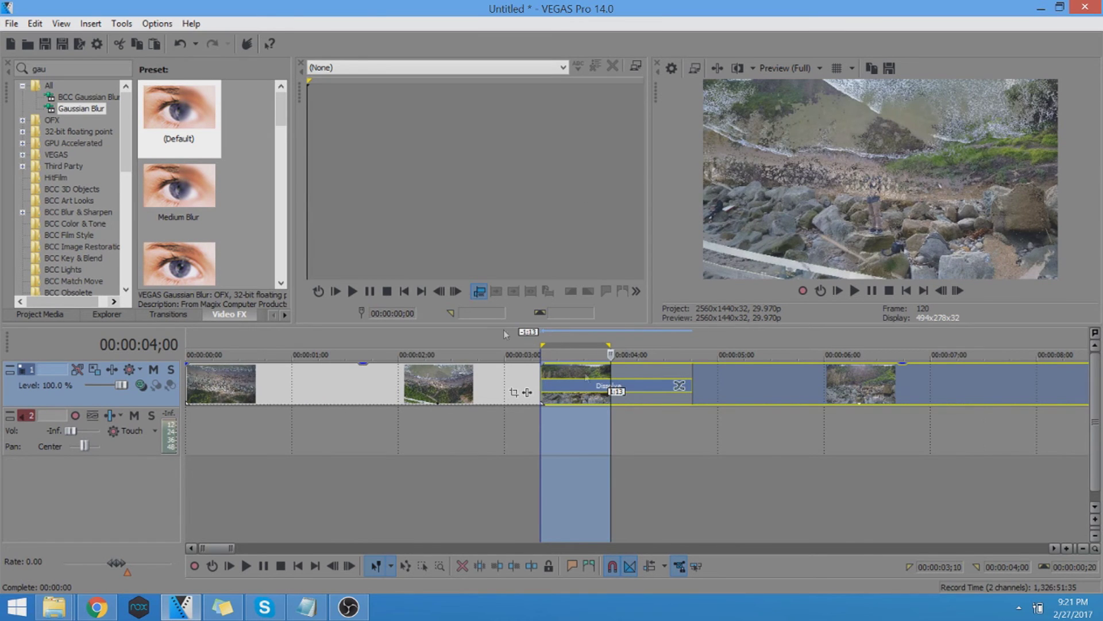
scroll(506, 333, "up", 2)
left_click_drag(489, 335, 543, 344)
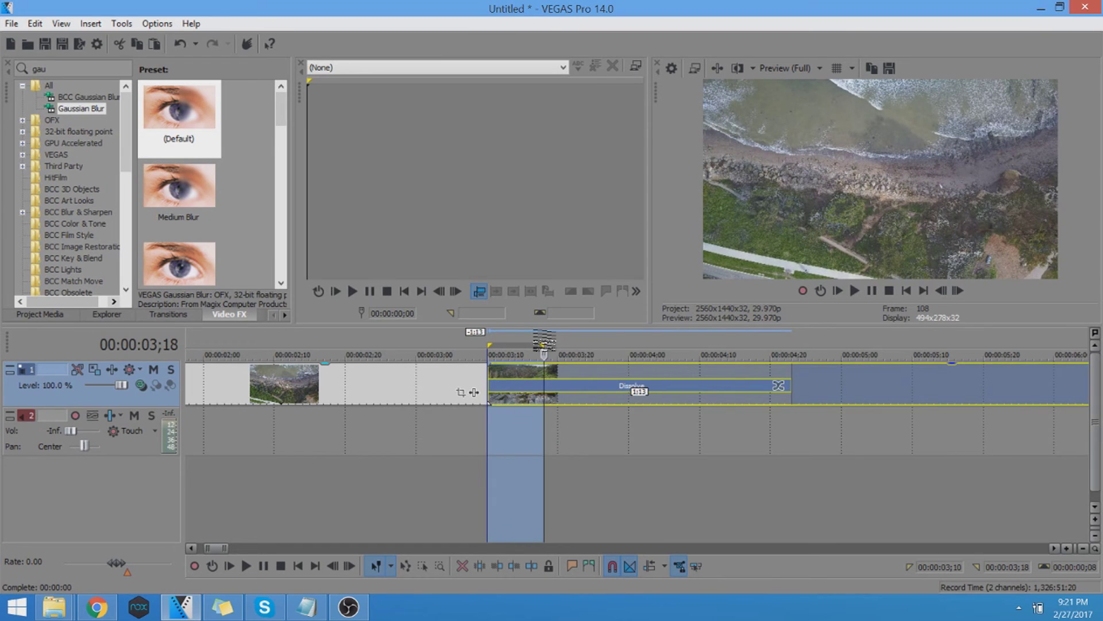
scroll(544, 344, "down", 1)
scroll(509, 345, "down", 1)
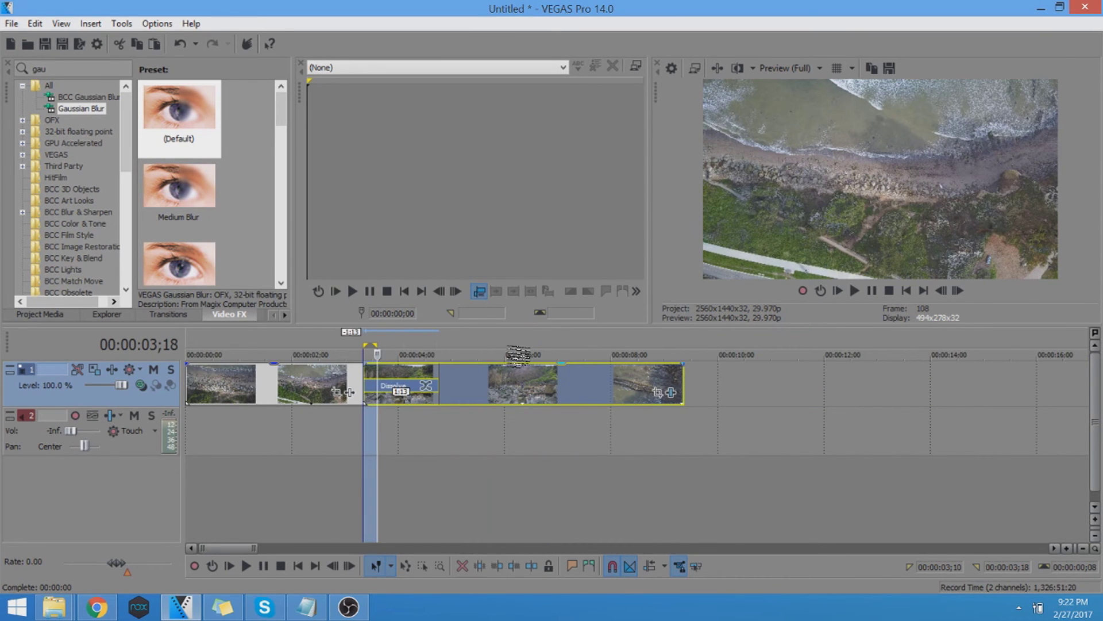
scroll(517, 353, "down", 1)
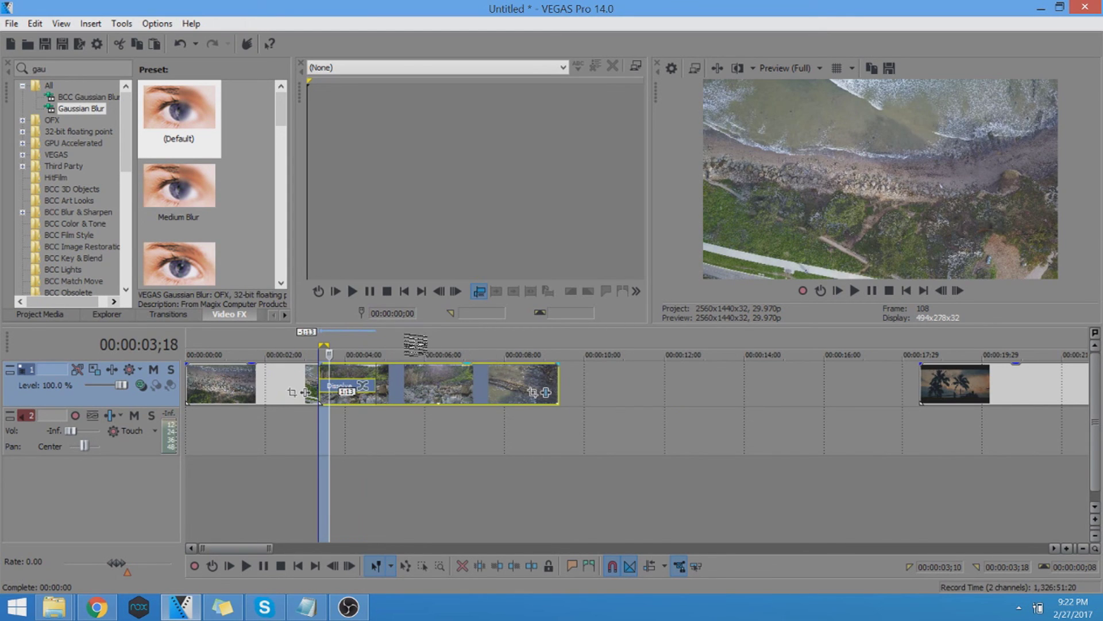
Move the playhead to 00:00:05;15, then mark a region from 00:00:02;23 to 00:00:03;25
left_click(404, 346)
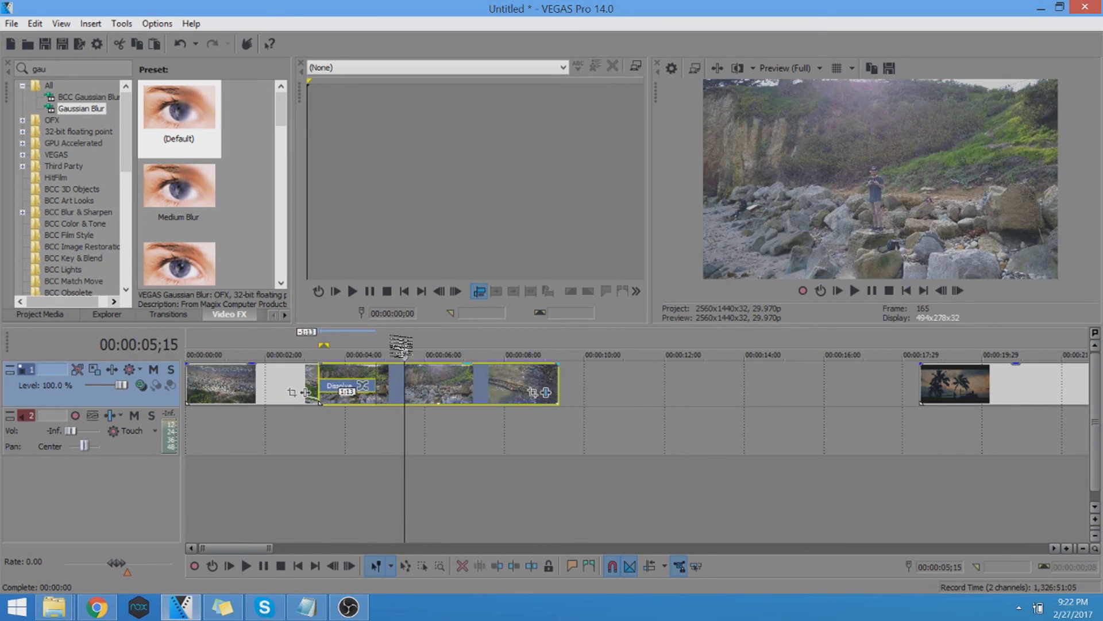
left_click_drag(389, 345, 533, 338)
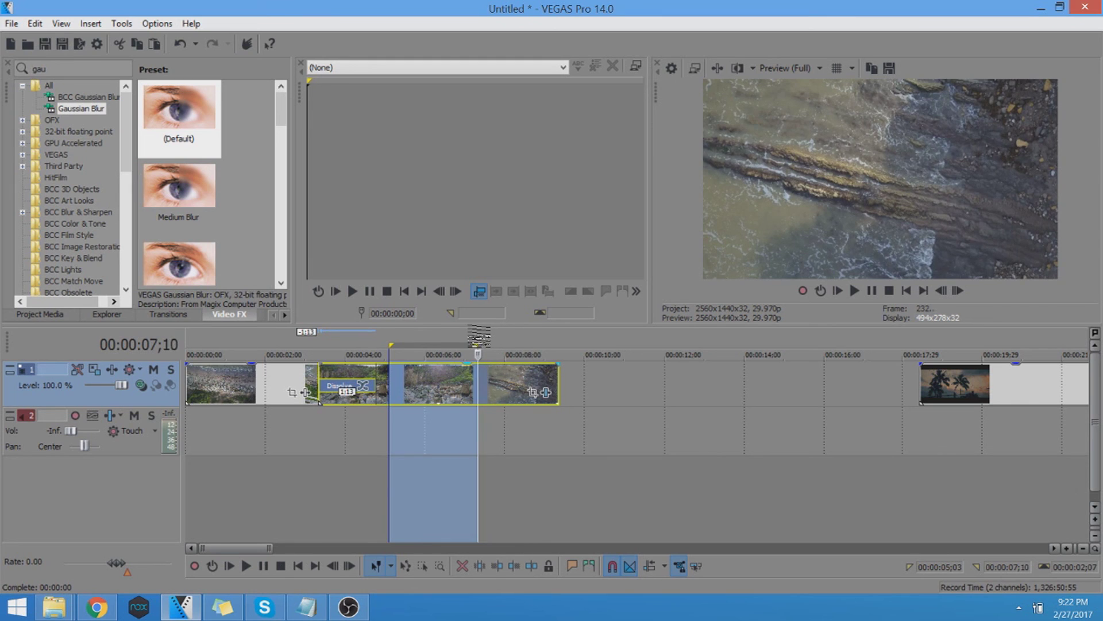
left_click_drag(534, 337, 433, 338)
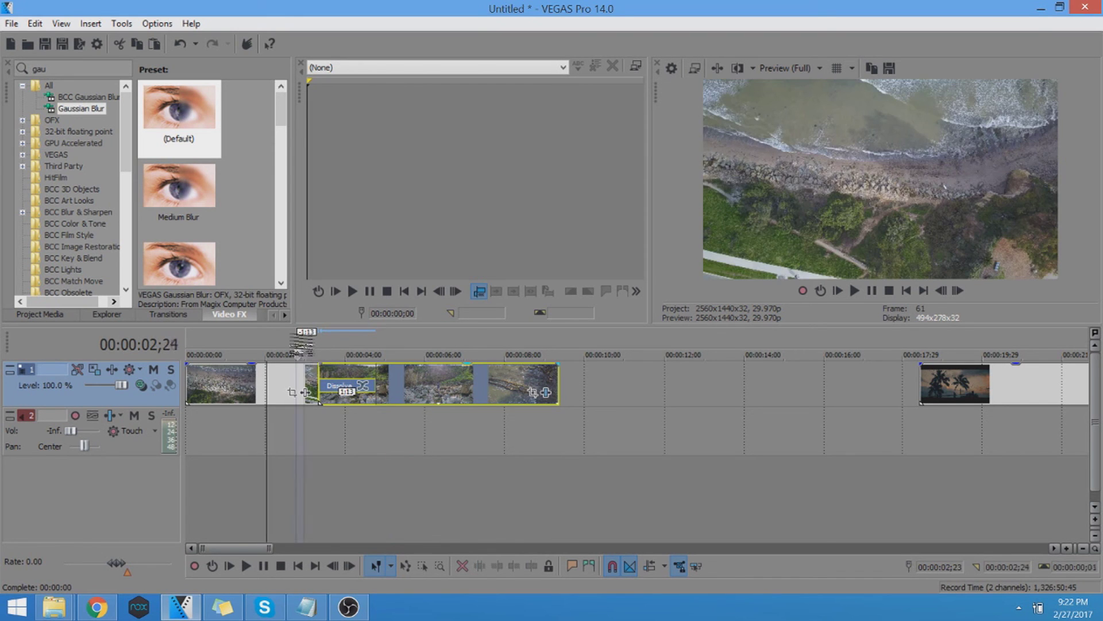
left_click_drag(297, 346, 338, 345)
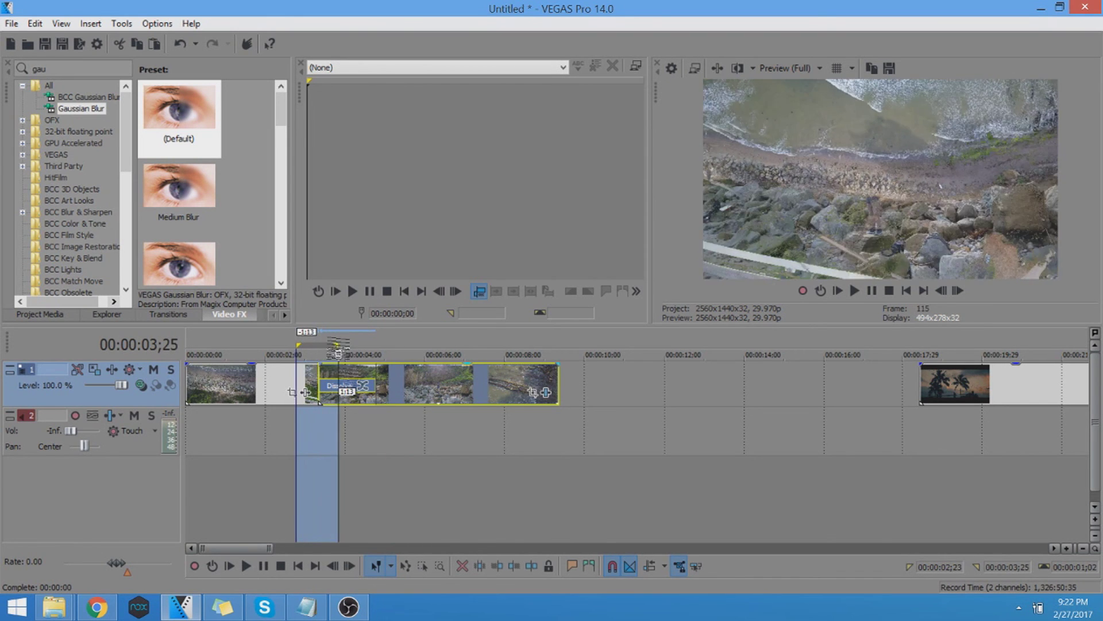